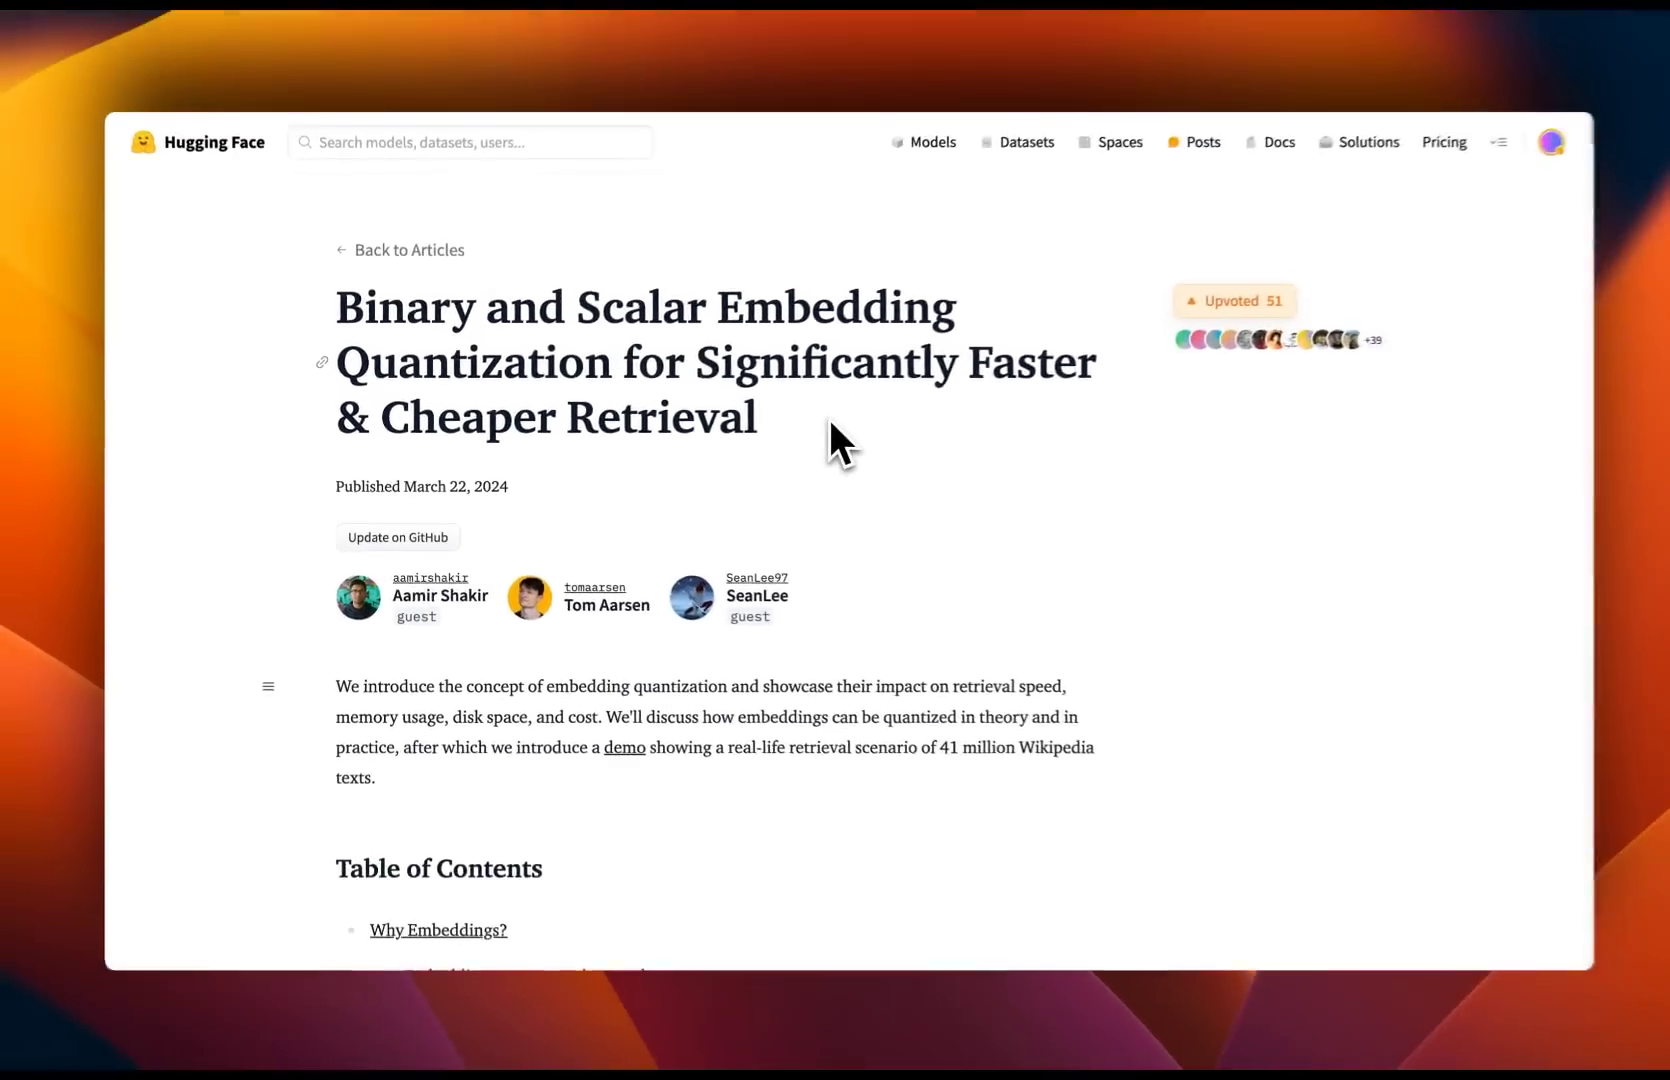
- Scroll to Quantization Experiments, highlight '5 benchmarks', and continue down to the results table
{"action": "scroll", "coordinate": [824, 440], "scroll_direction": "down", "scroll_amount": 15}
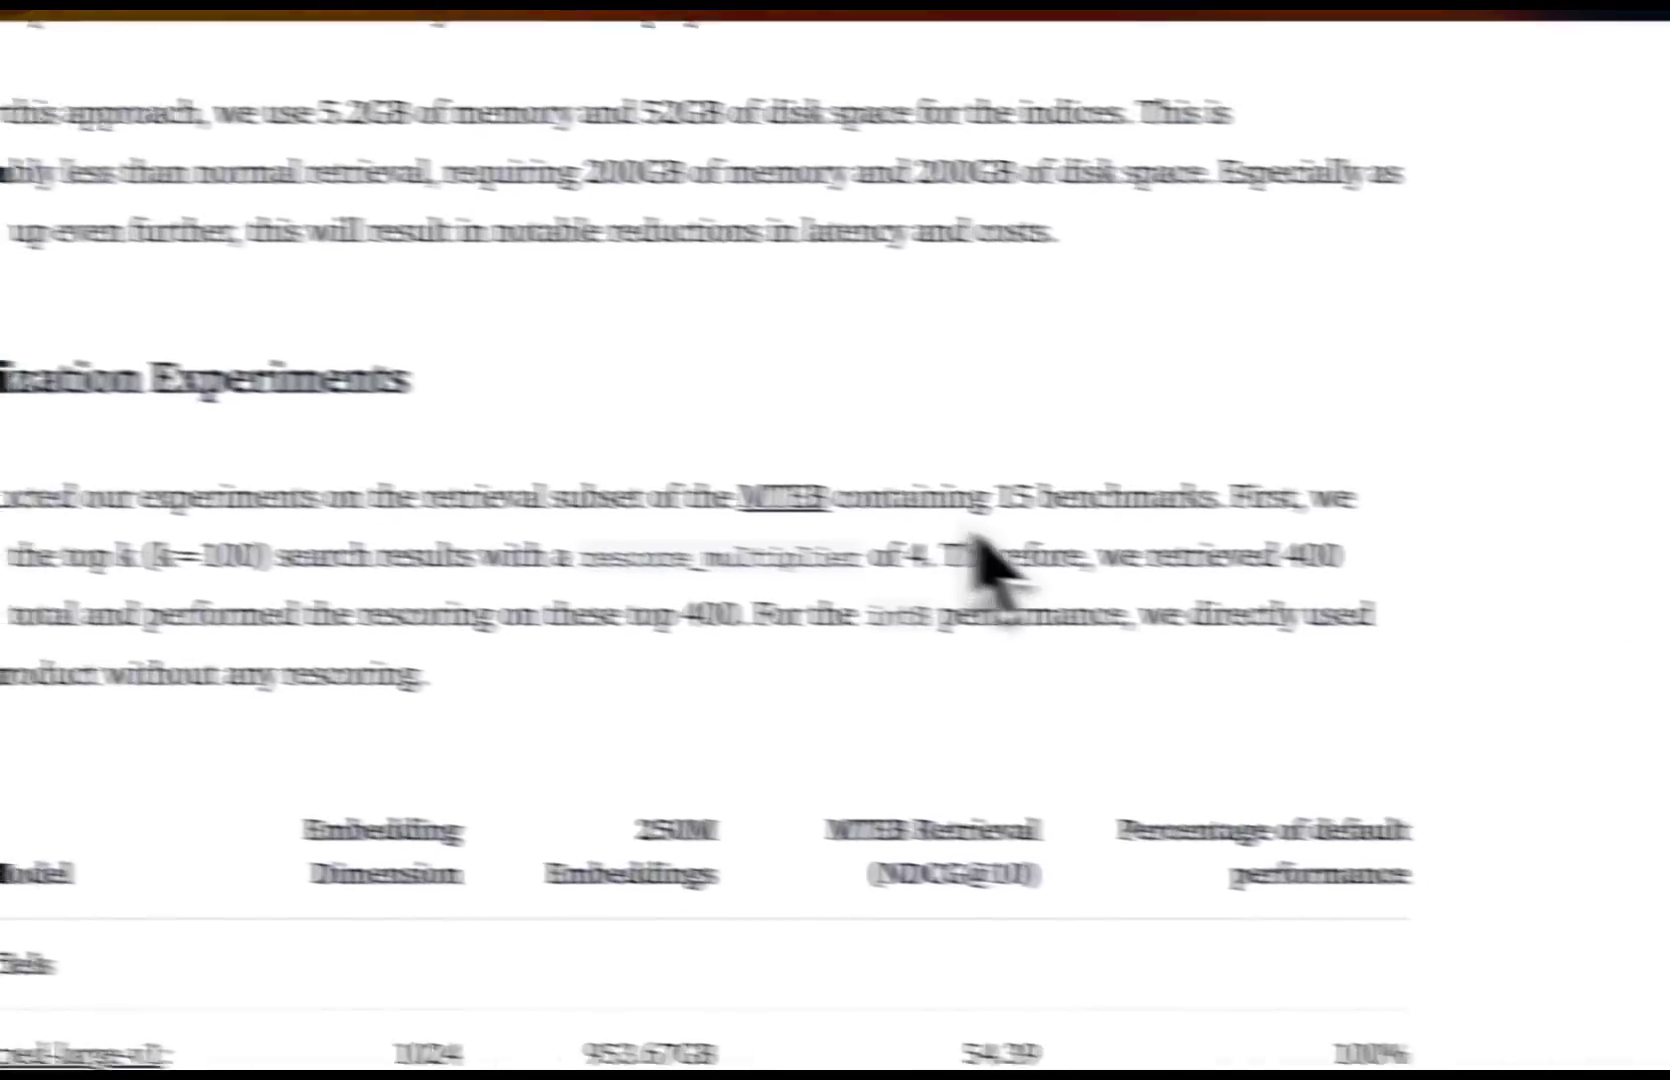
{"action": "left_click_drag", "start_coordinate": [1012, 498], "coordinate": [1294, 498]}
{"action": "left_click_drag", "start_coordinate": [1103, 470], "coordinate": [1030, 475]}
{"action": "scroll", "coordinate": [1030, 475], "scroll_direction": "down", "scroll_amount": 5}
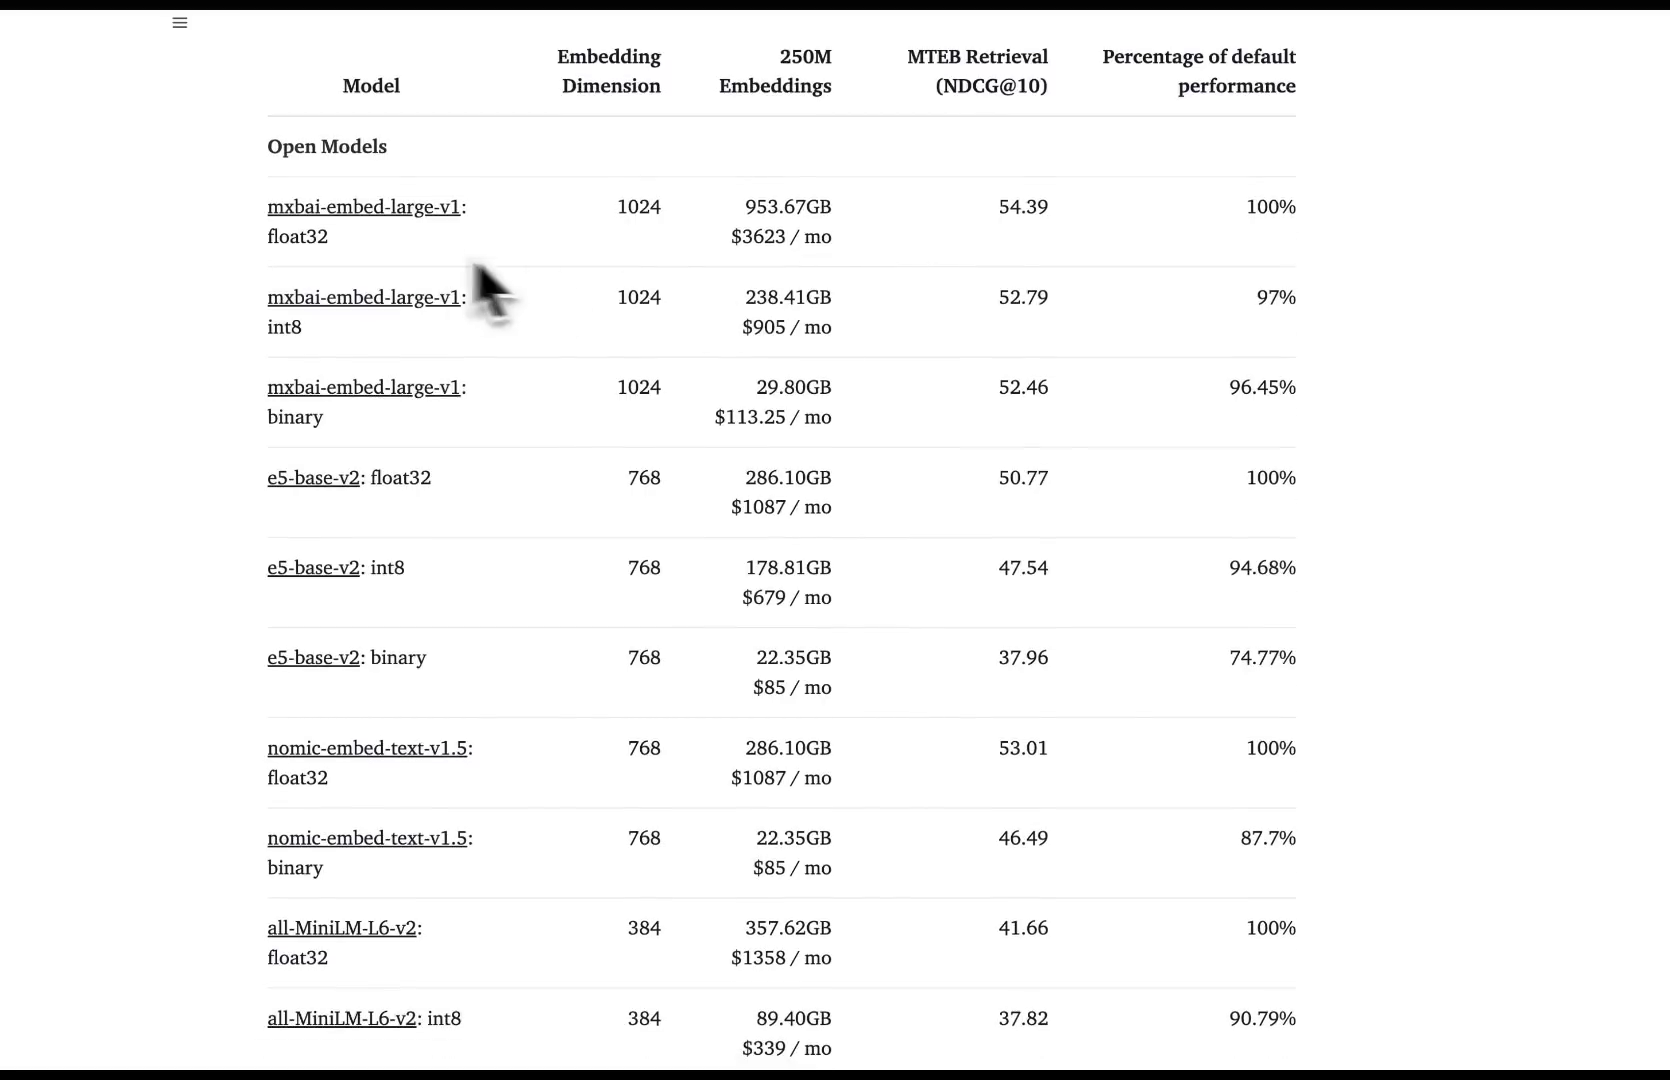
{"action": "left_click_drag", "start_coordinate": [330, 237], "coordinate": [268, 238]}
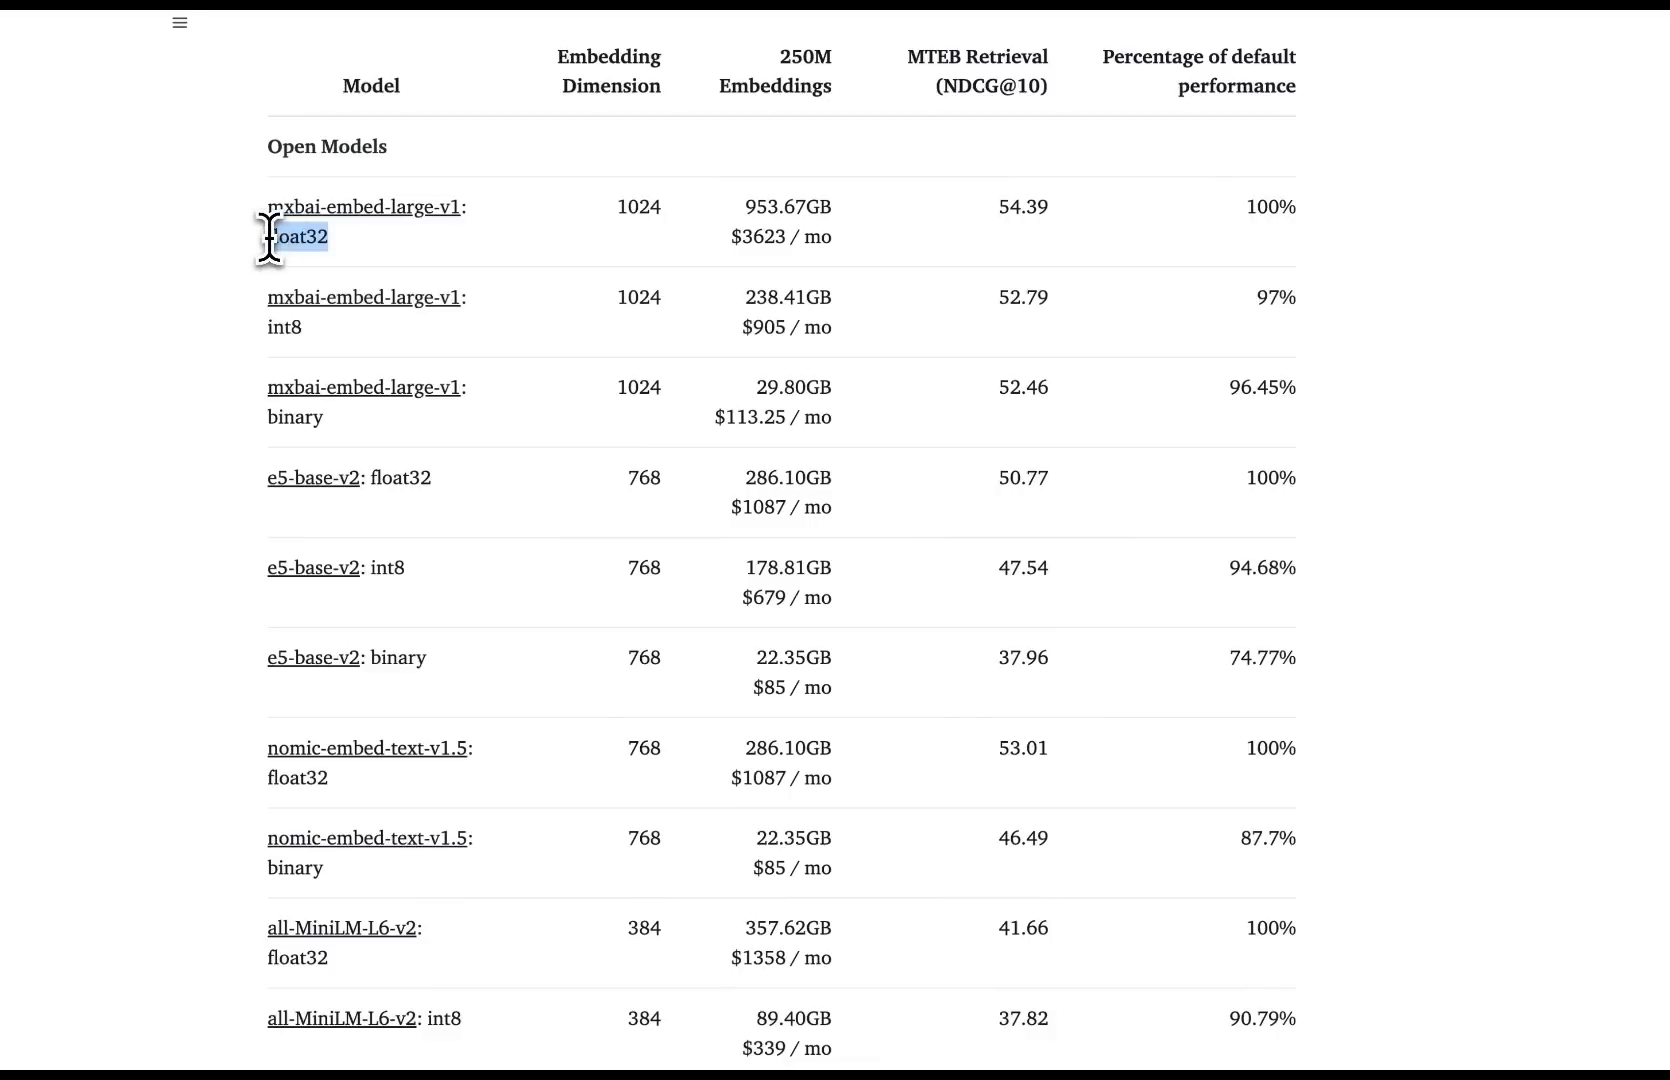
{"action": "left_click", "coordinate": [780, 259]}
{"action": "left_click_drag", "start_coordinate": [731, 238], "coordinate": [830, 236]}
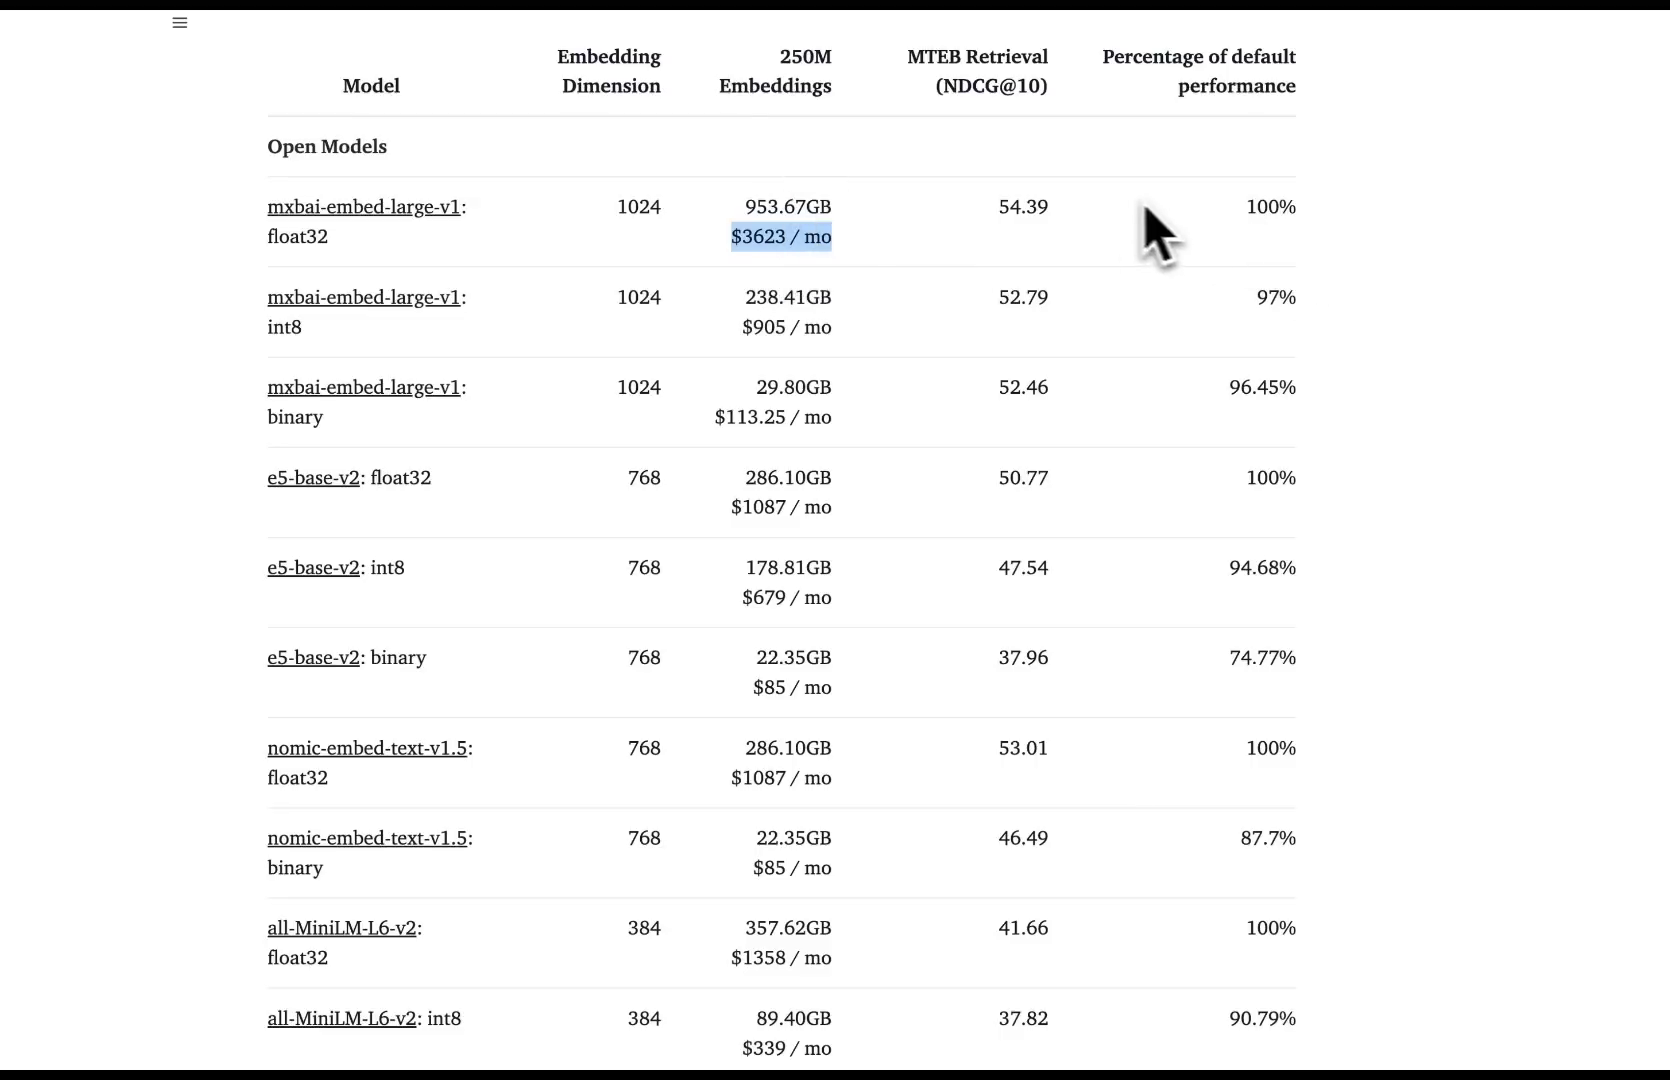
{"action": "left_click_drag", "start_coordinate": [1049, 207], "coordinate": [995, 207]}
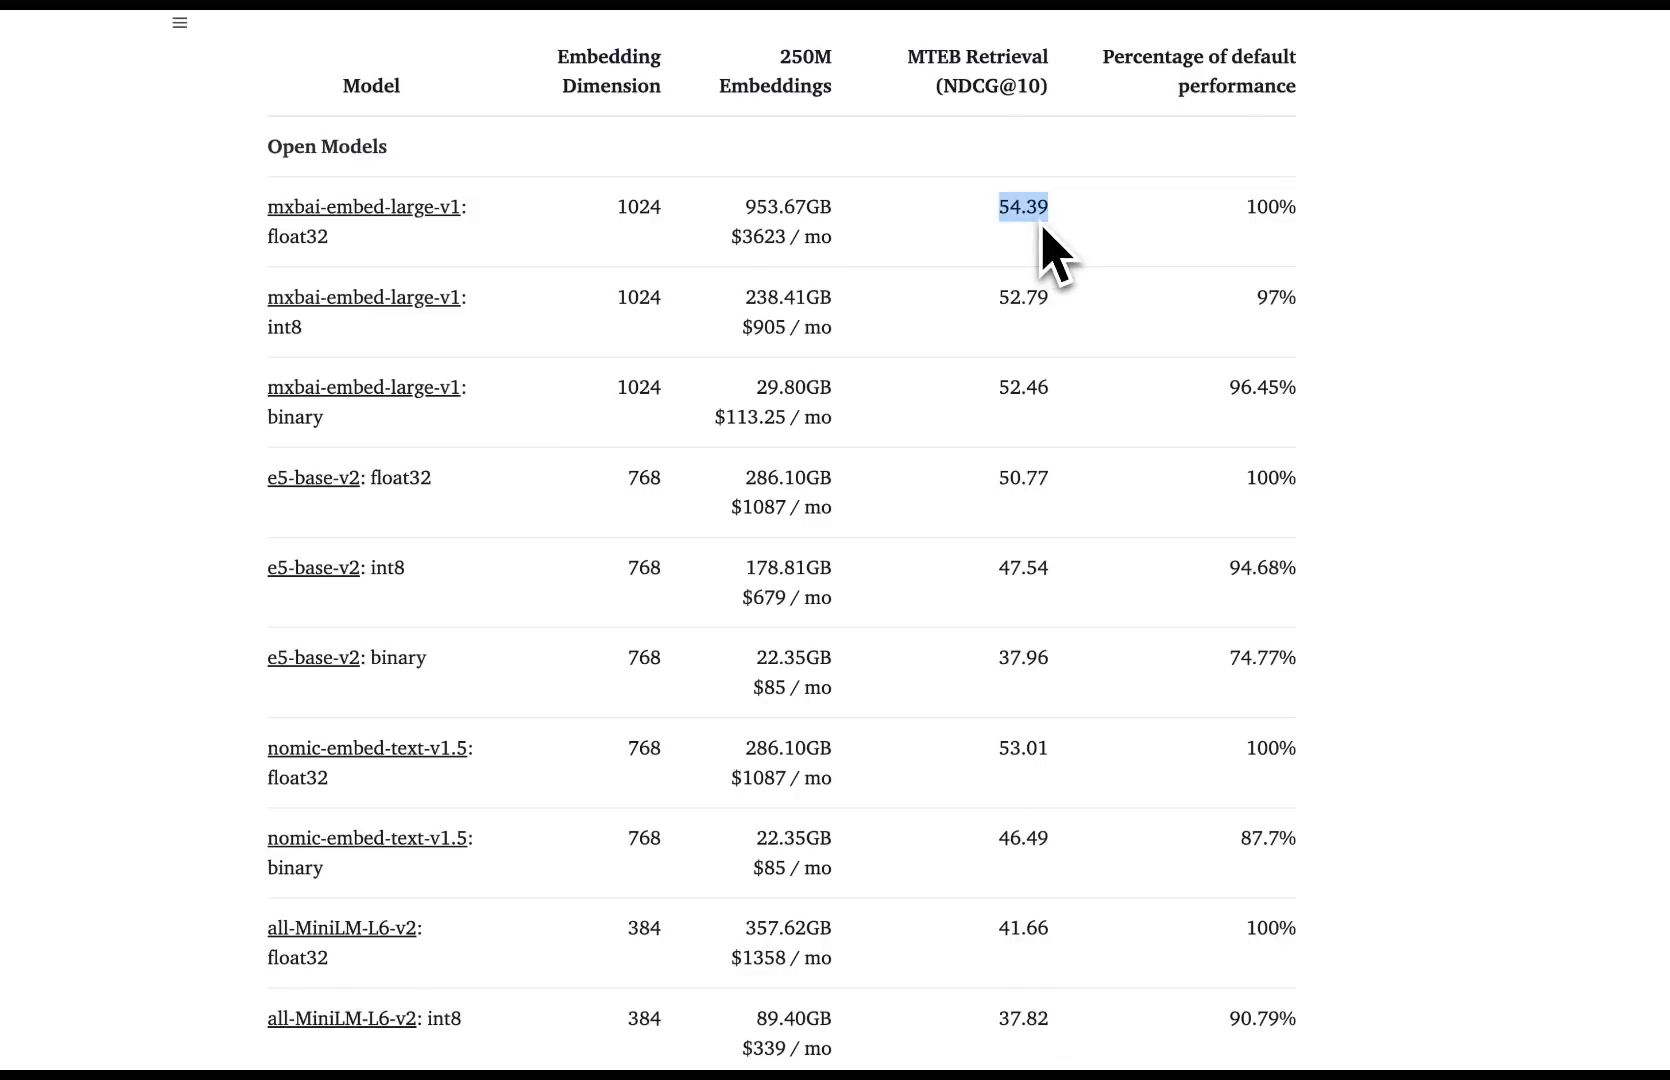
{"action": "left_click_drag", "start_coordinate": [1248, 208], "coordinate": [1292, 207]}
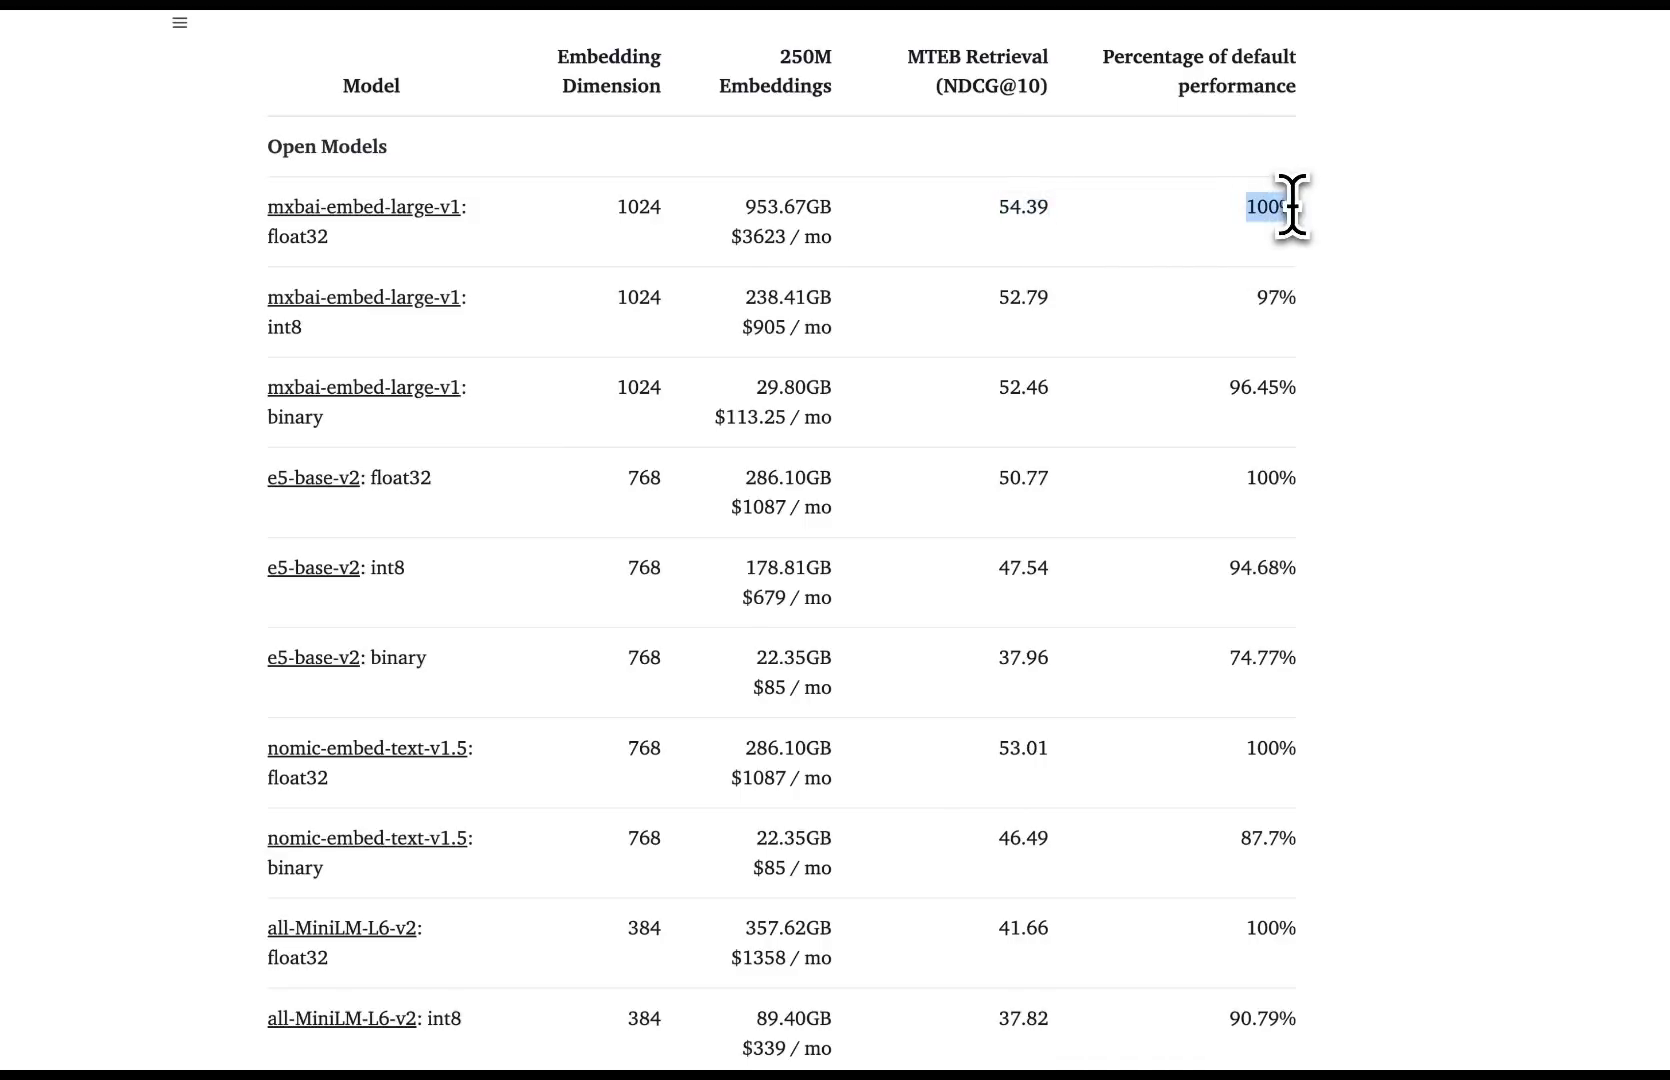
{"action": "left_click_drag", "start_coordinate": [267, 328], "coordinate": [315, 333]}
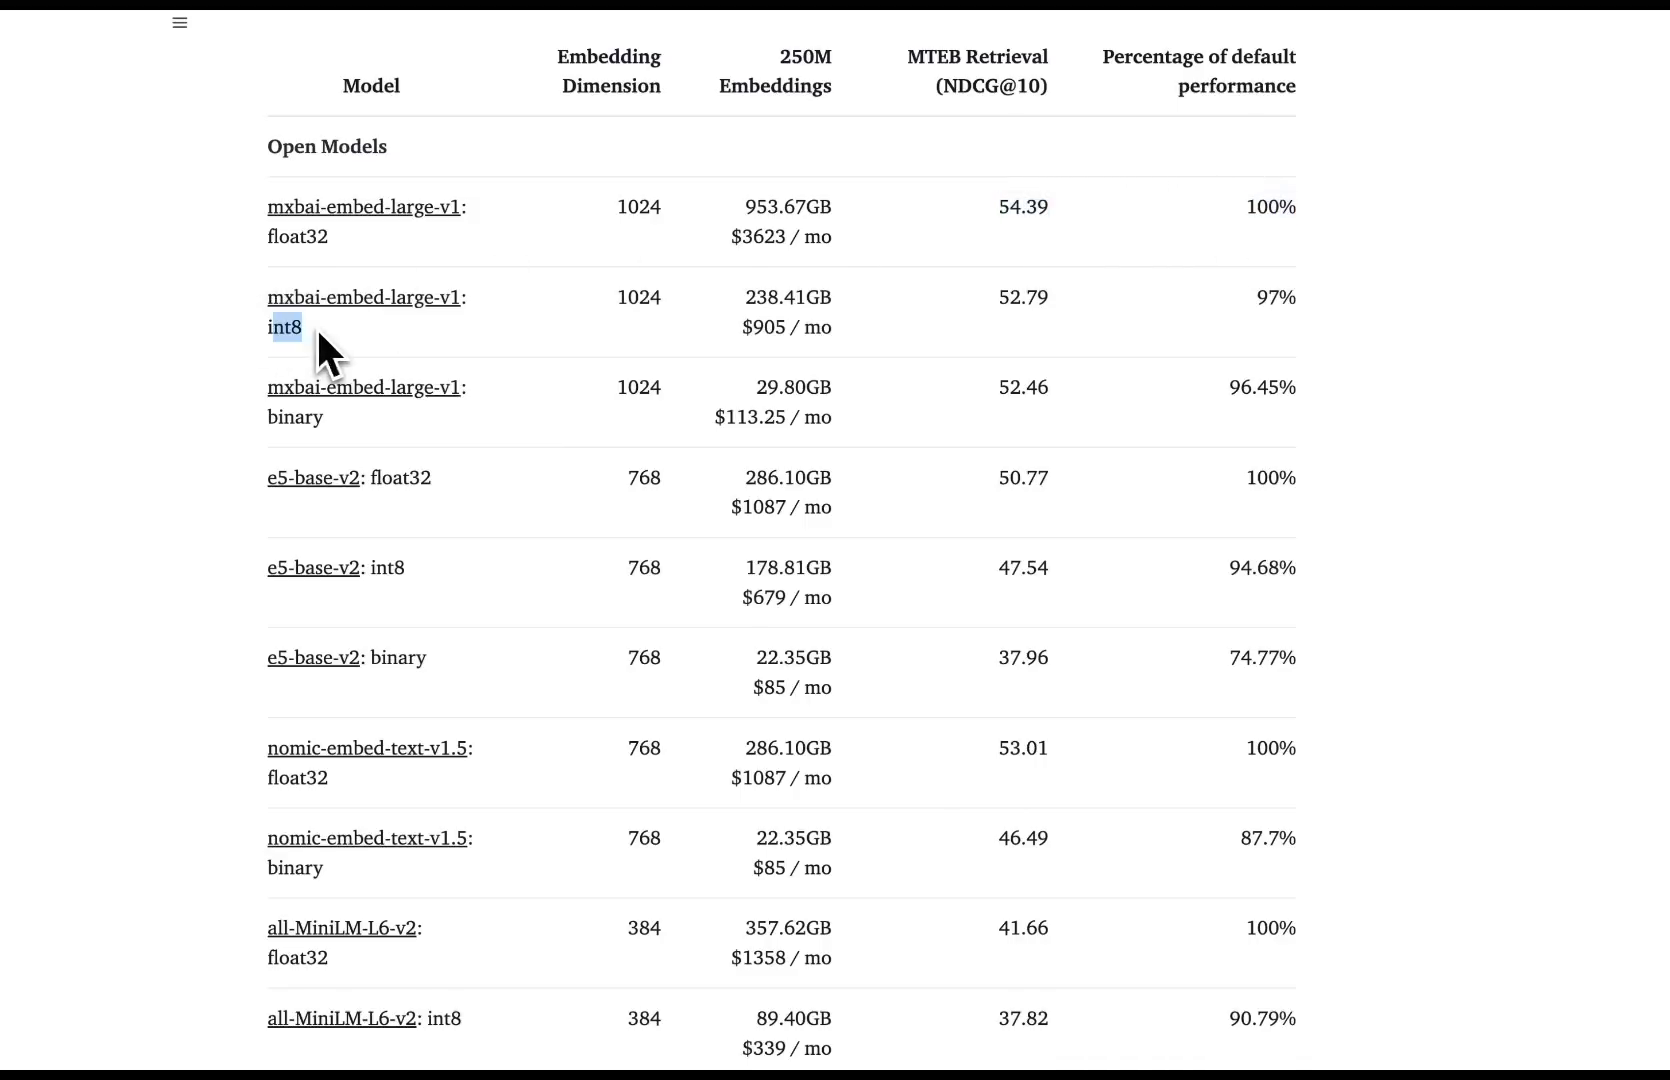
{"action": "left_click_drag", "start_coordinate": [995, 335], "coordinate": [838, 331]}
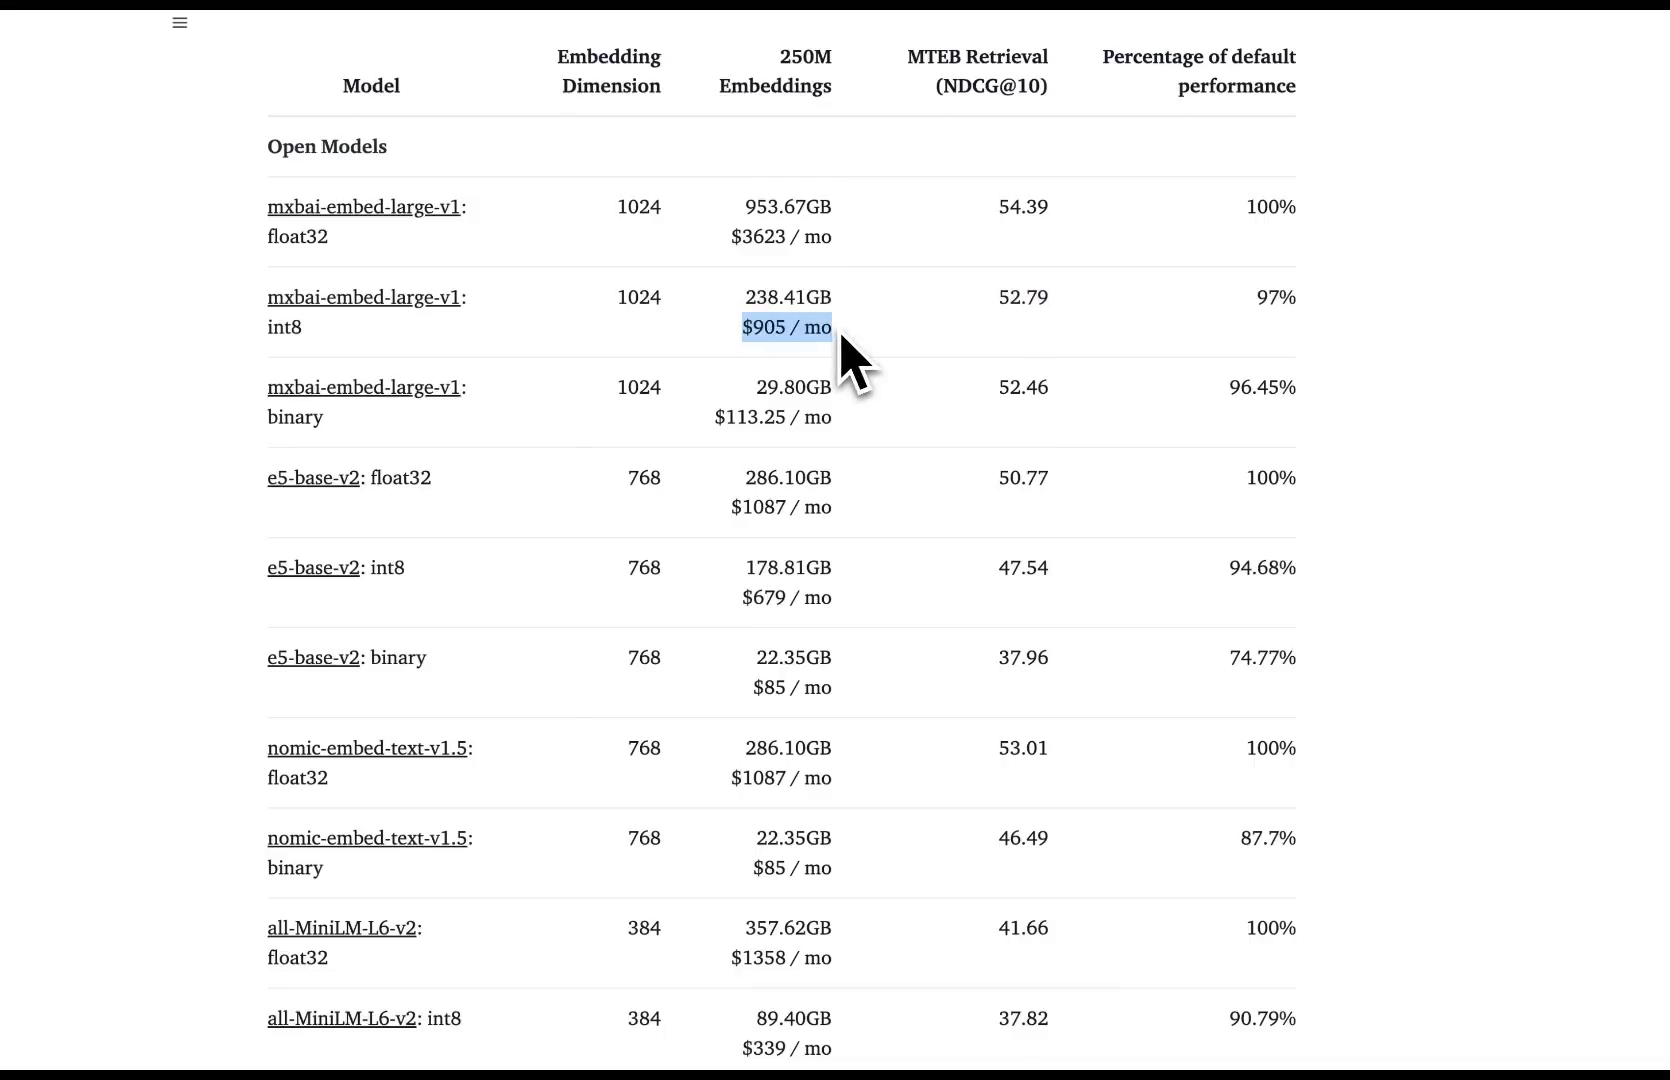
{"action": "left_click_drag", "start_coordinate": [1255, 298], "coordinate": [1290, 297]}
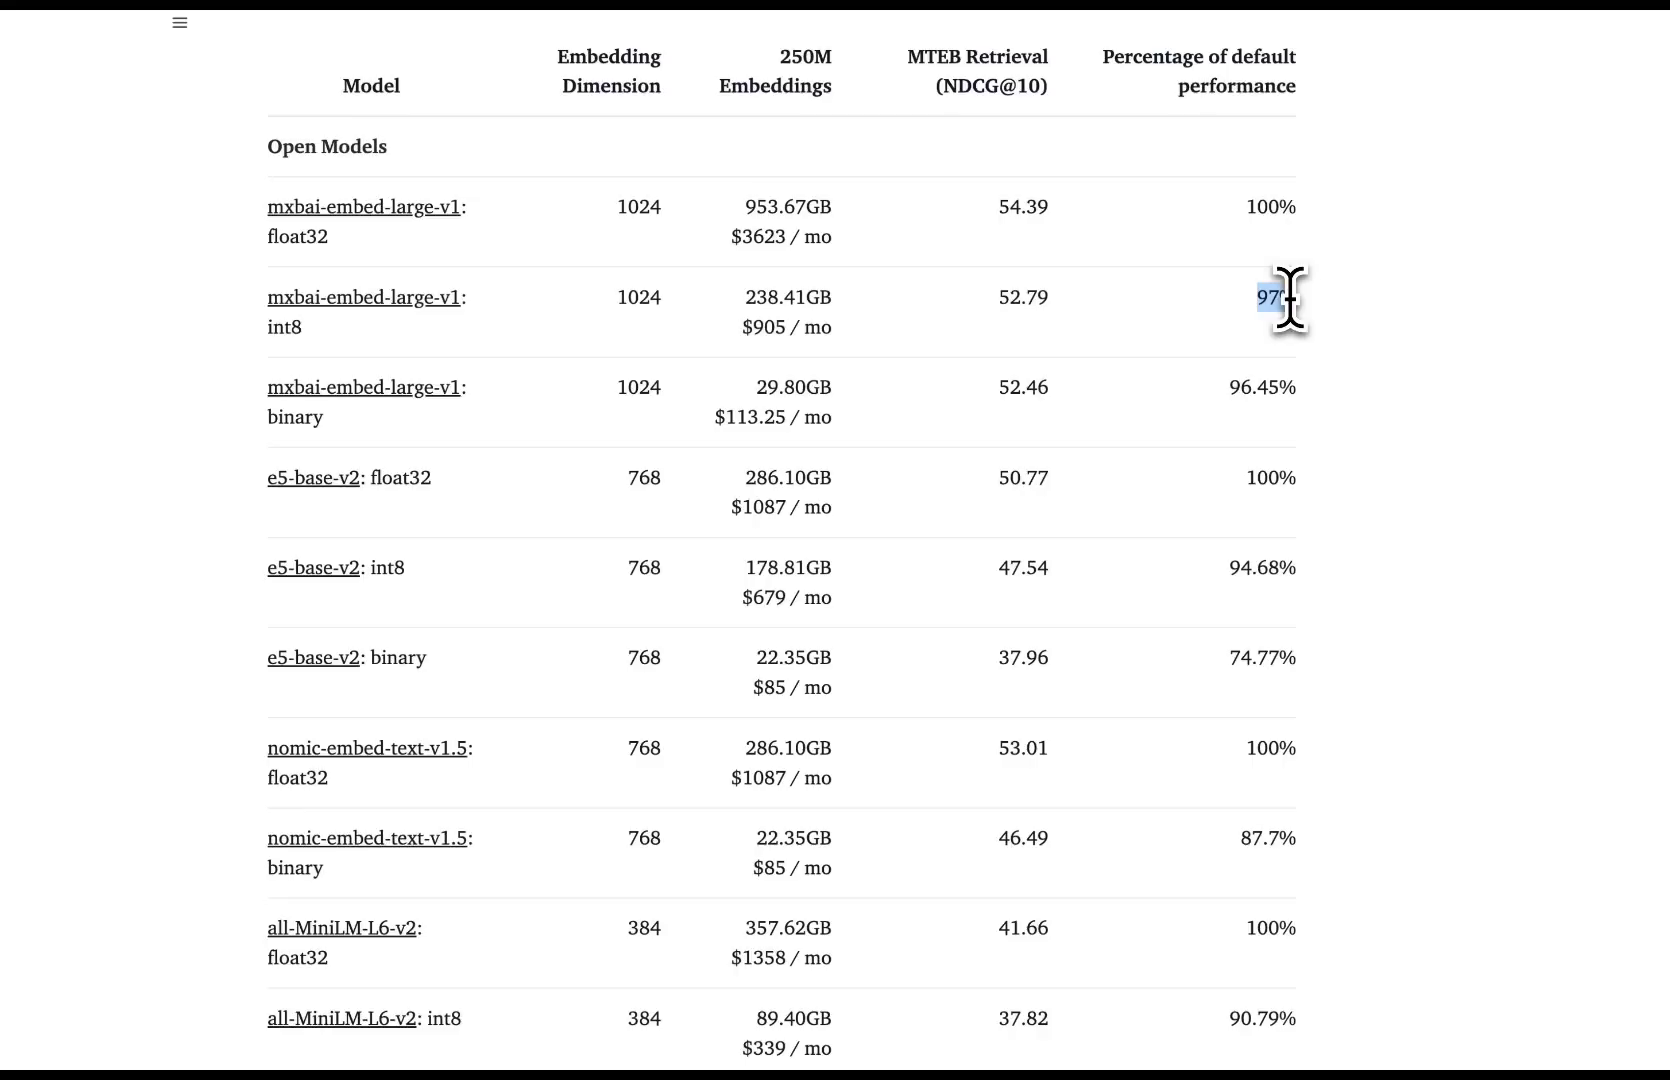
{"action": "left_click_drag", "start_coordinate": [324, 417], "coordinate": [267, 417]}
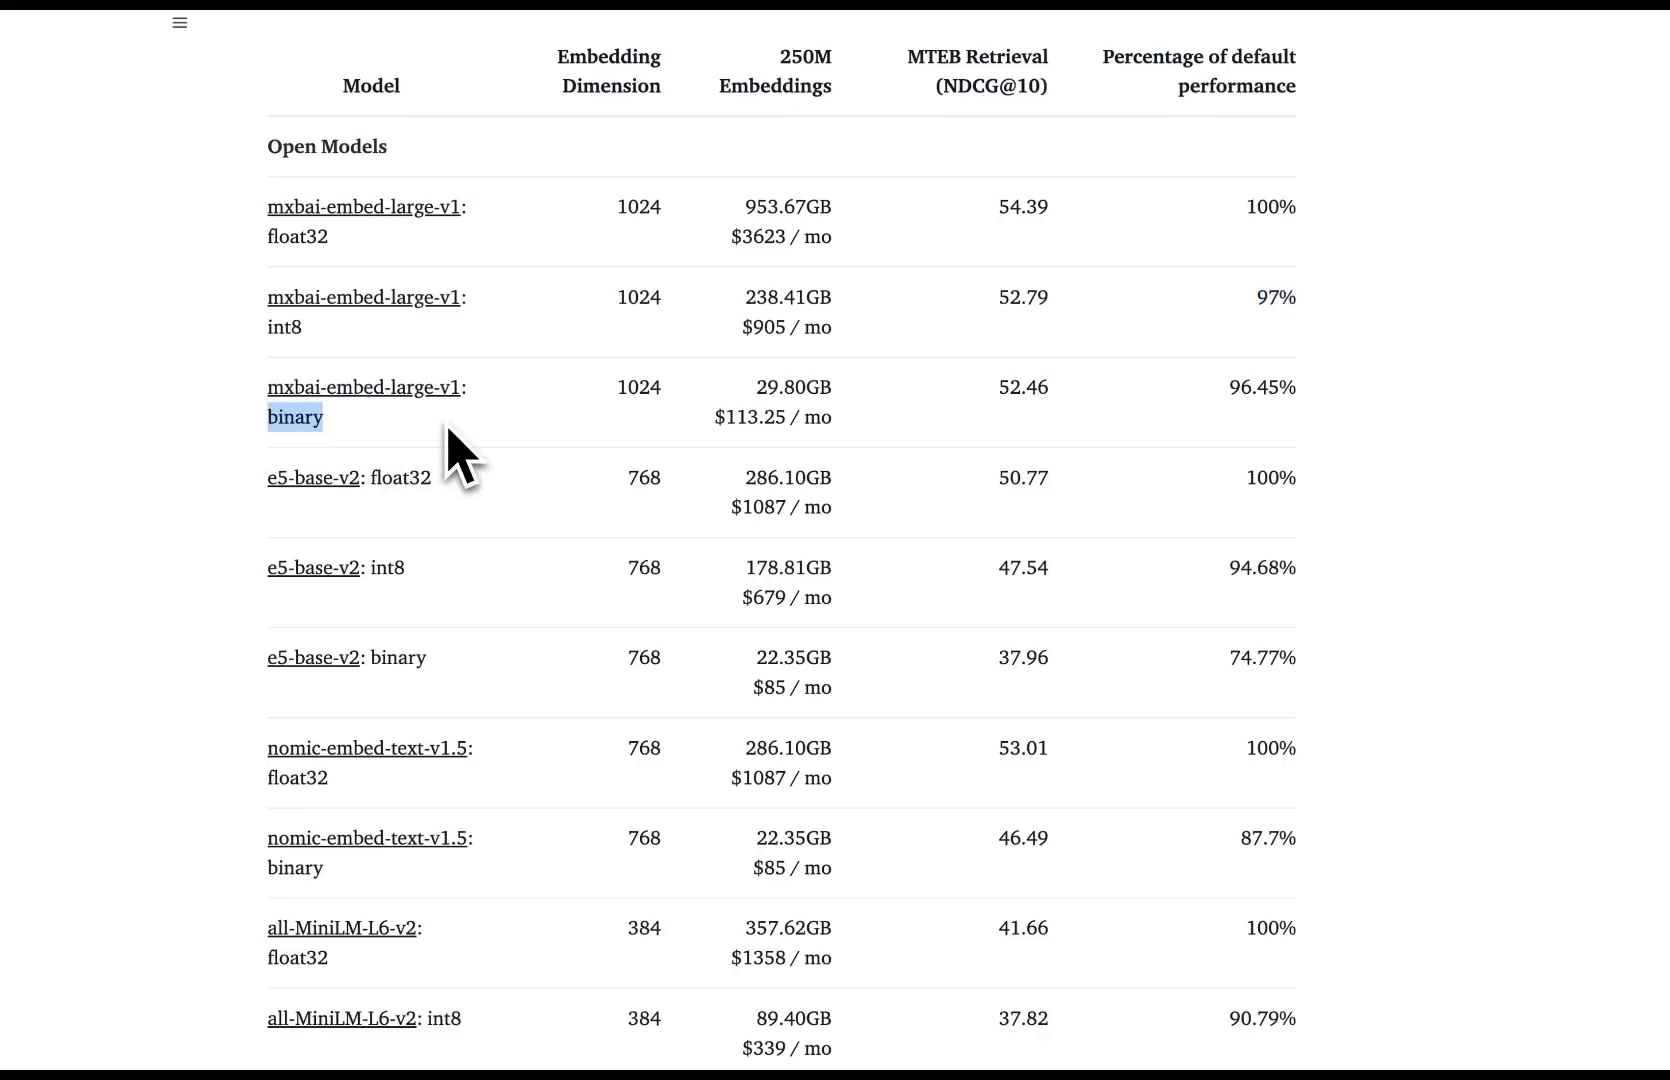
{"action": "left_click_drag", "start_coordinate": [711, 416], "coordinate": [838, 424]}
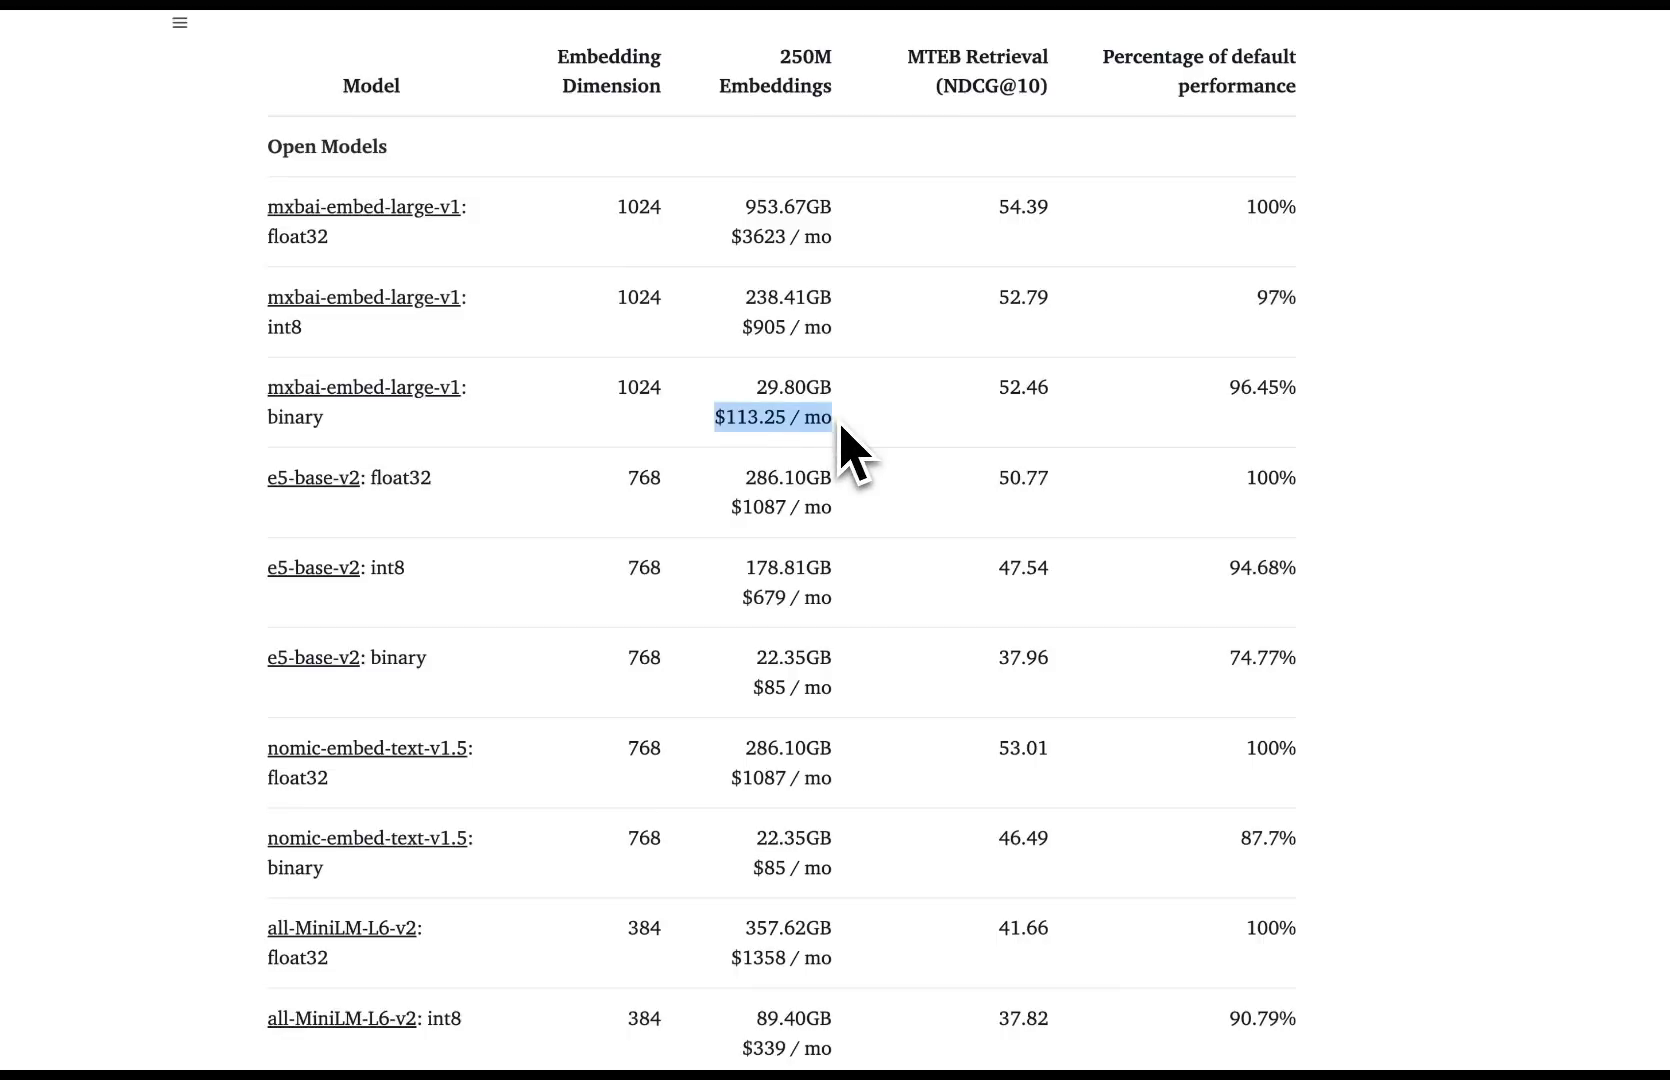
{"action": "mouse_move", "coordinate": [1294, 417]}
{"action": "left_mouse_down"}
{"action": "mouse_move", "coordinate": [1279, 384]}
{"action": "mouse_move", "coordinate": [1310, 420]}
{"action": "left_mouse_up"}
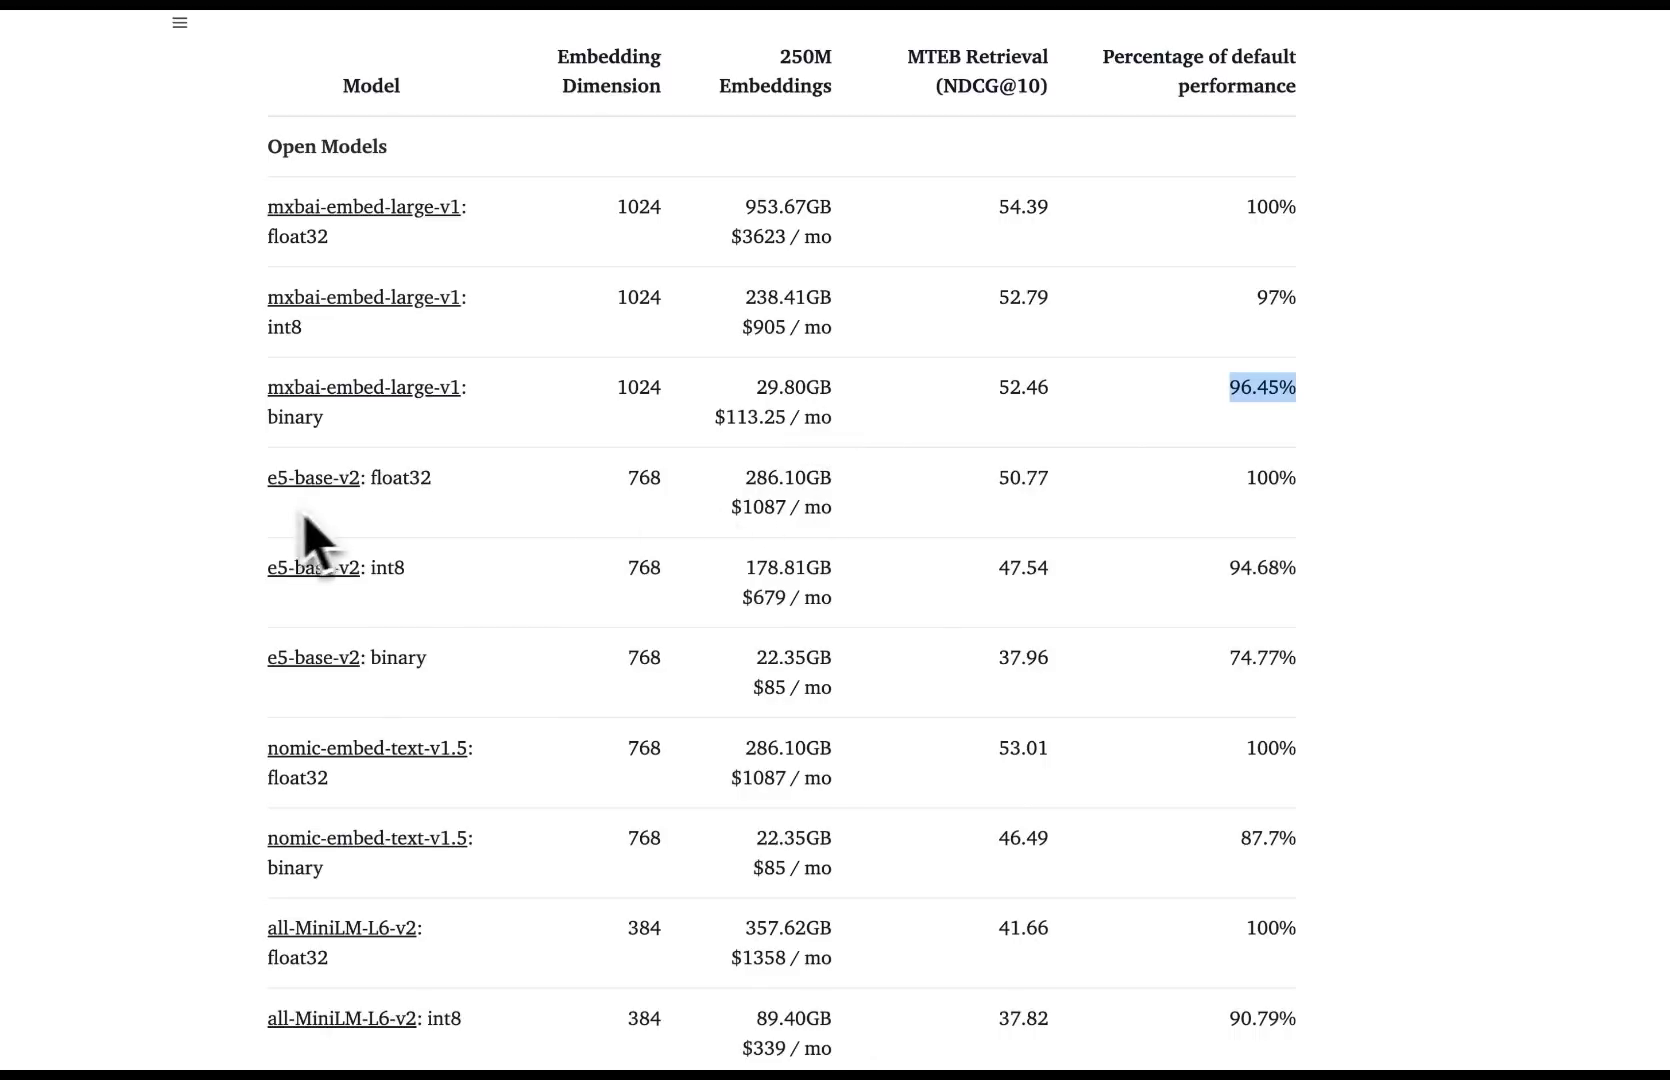
{"action": "double_click", "coordinate": [641, 475]}
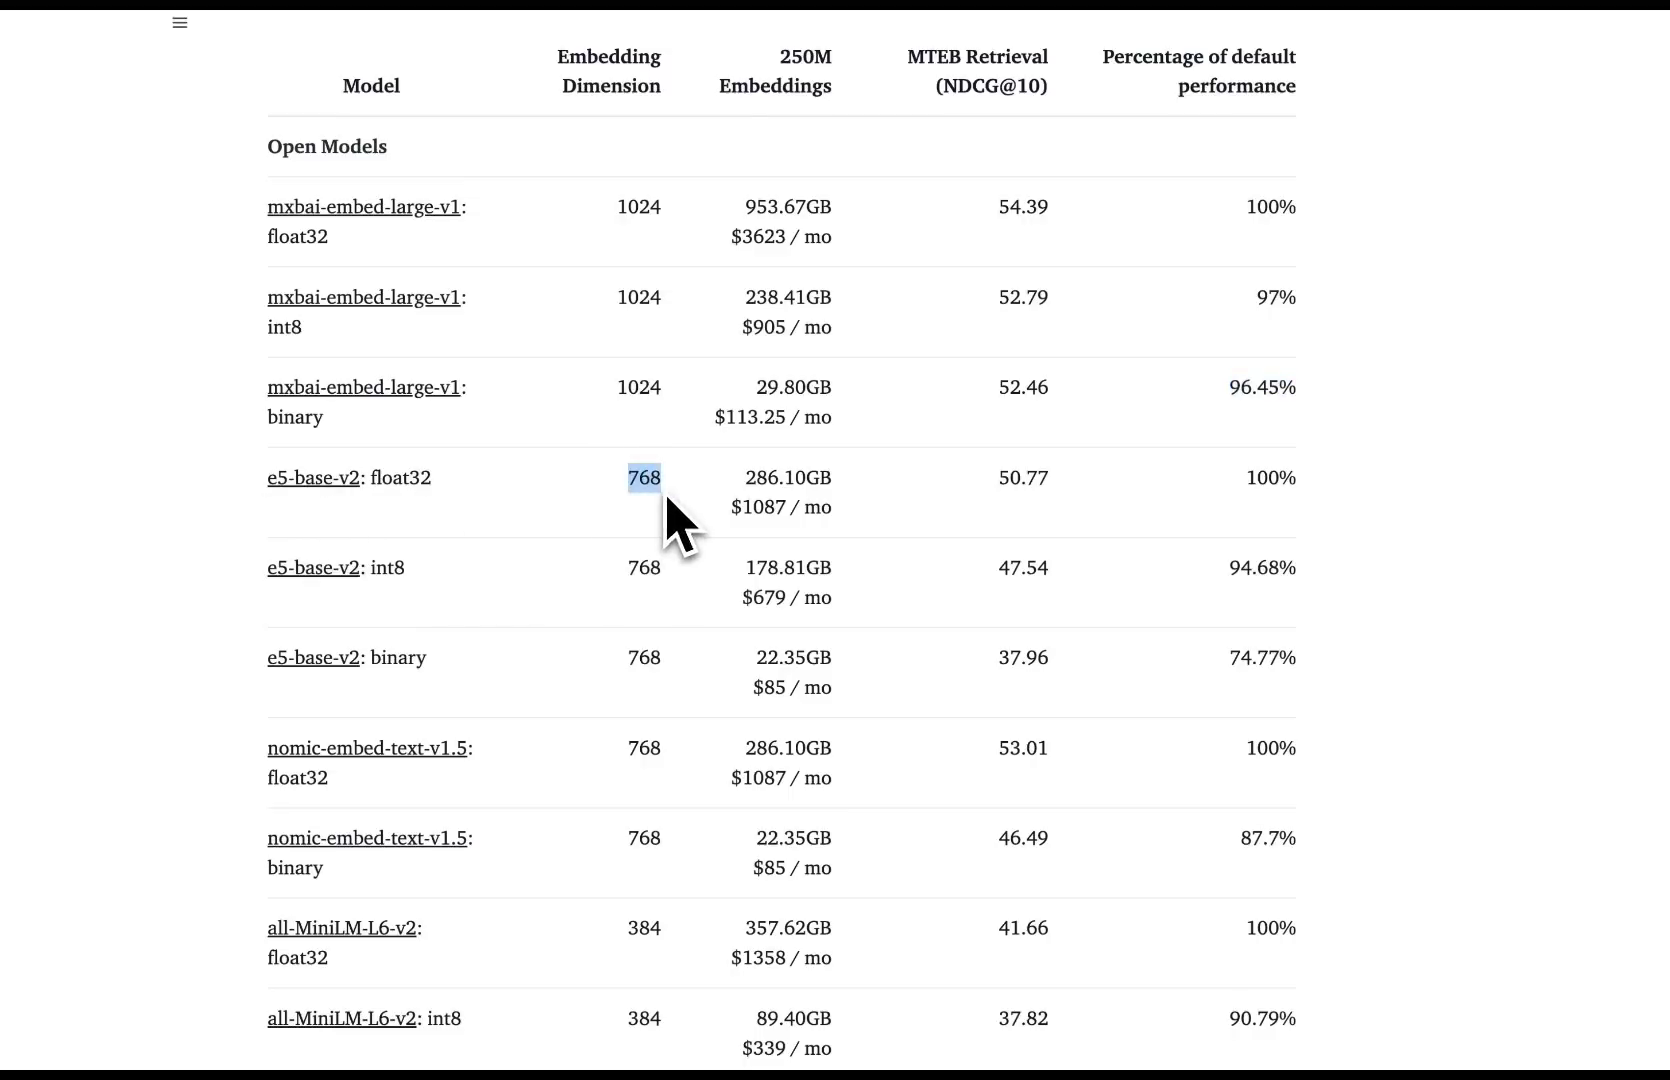
{"action": "left_click", "coordinate": [393, 573]}
{"action": "double_click", "coordinate": [393, 573]}
{"action": "double_click", "coordinate": [1255, 568]}
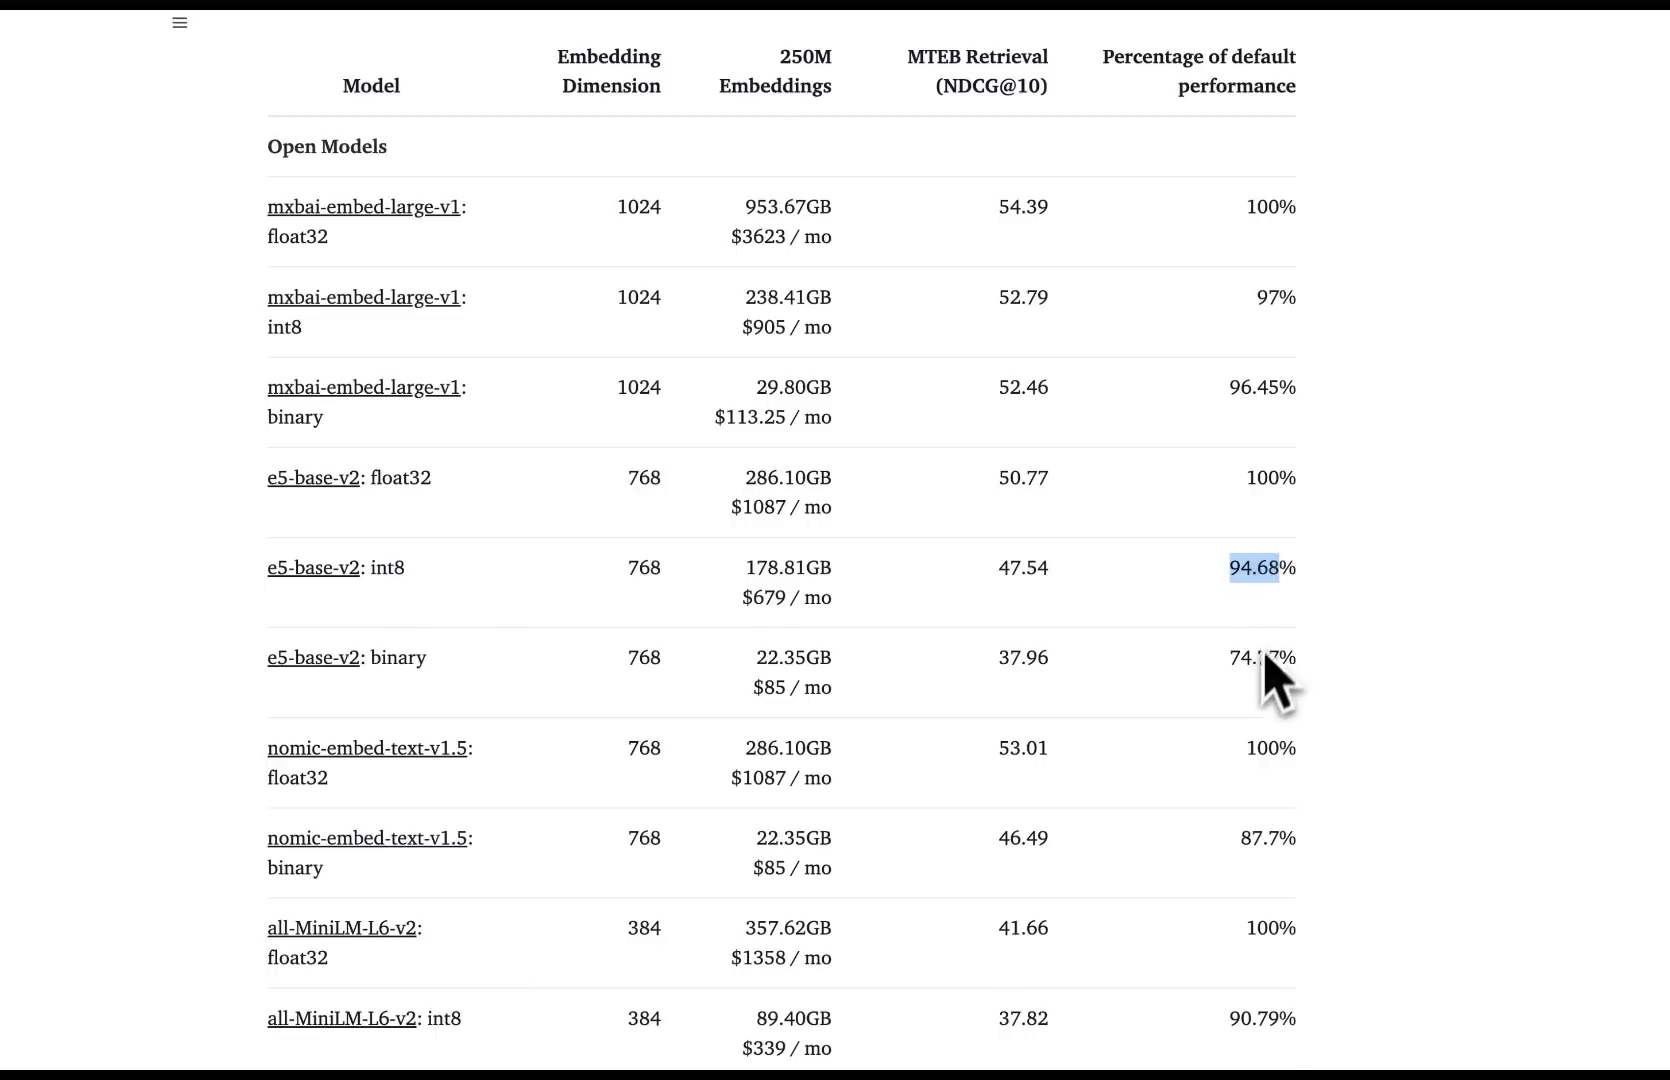
{"action": "triple_click", "coordinate": [420, 660]}
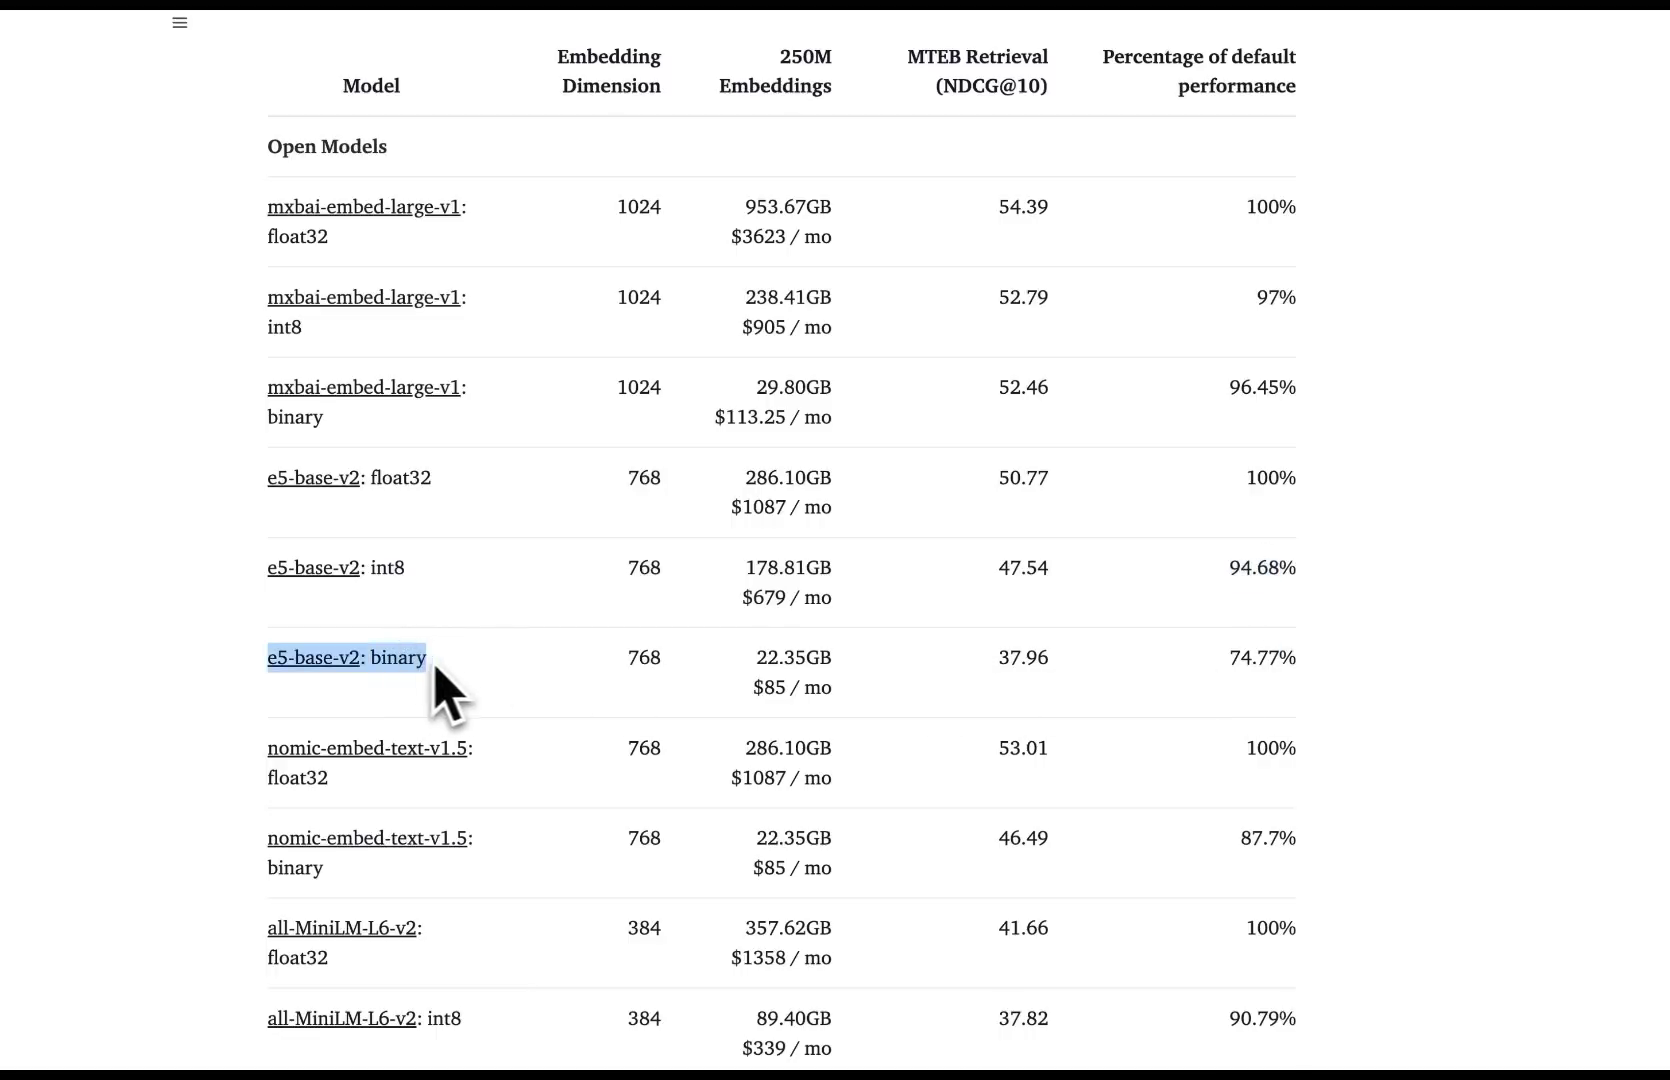
{"action": "triple_click", "coordinate": [1240, 657]}
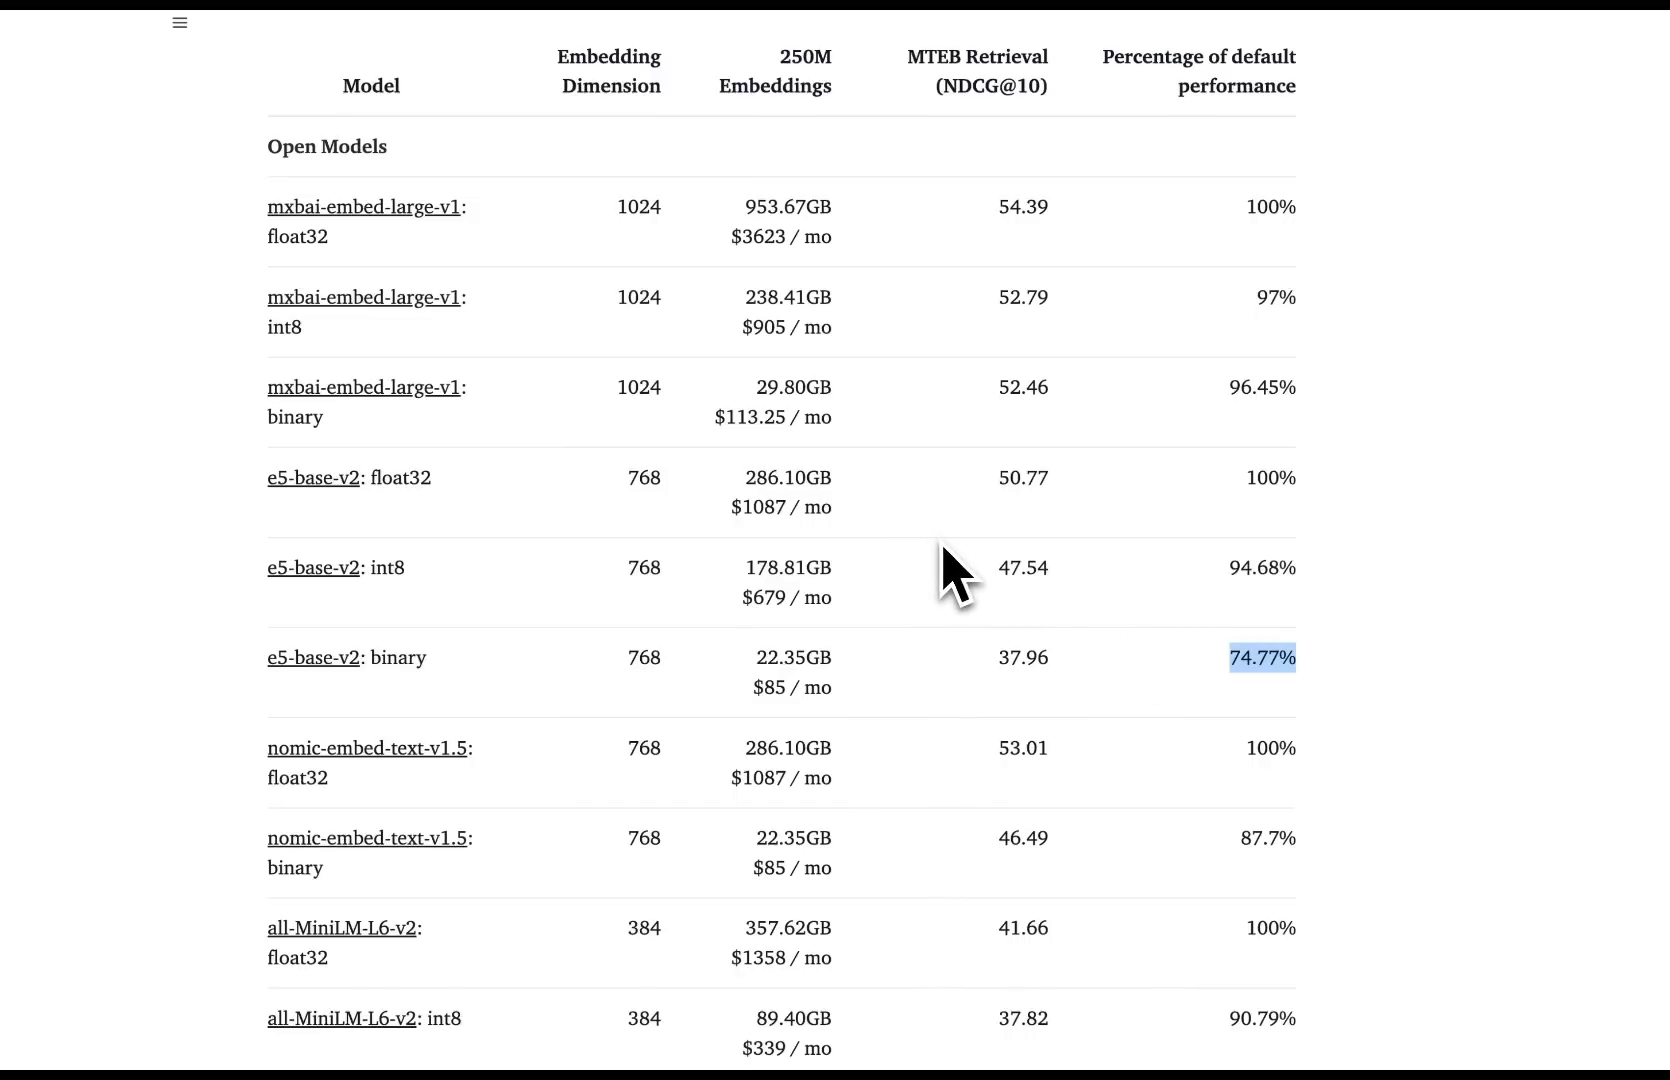
{"action": "scroll", "coordinate": [950, 575], "scroll_direction": "down", "scroll_amount": 2}
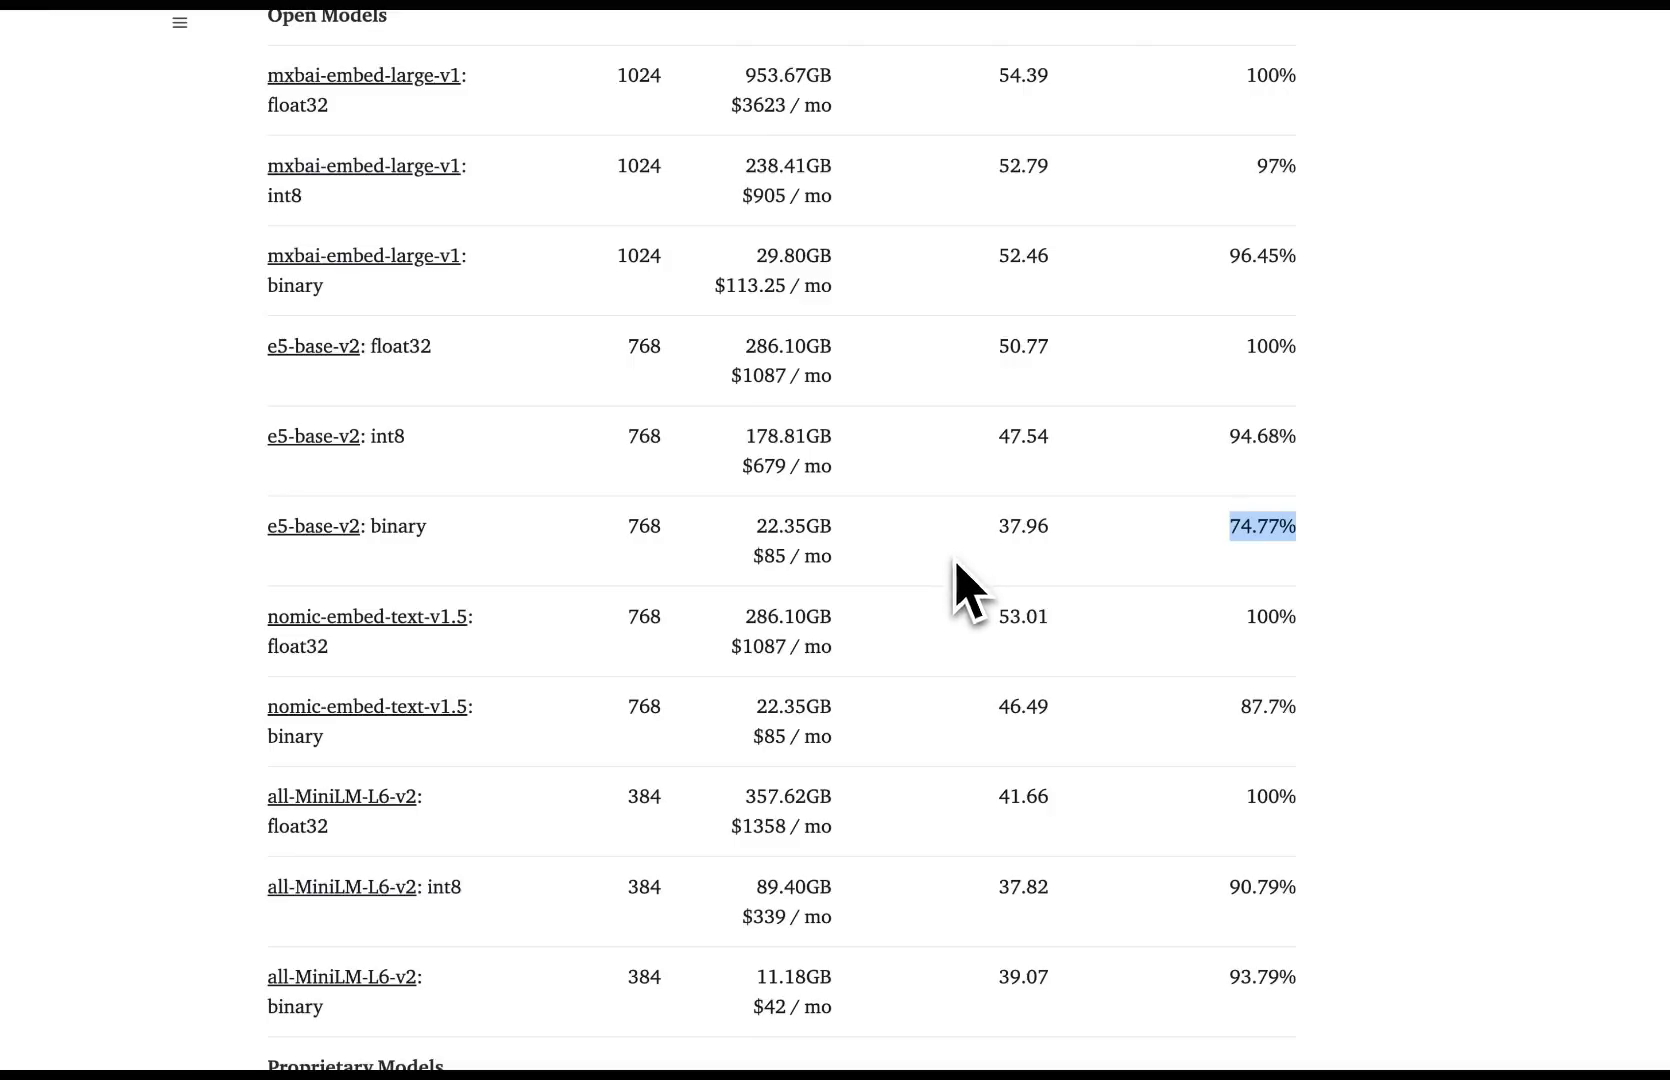
{"action": "scroll", "coordinate": [955, 580], "scroll_direction": "down", "scroll_amount": 3}
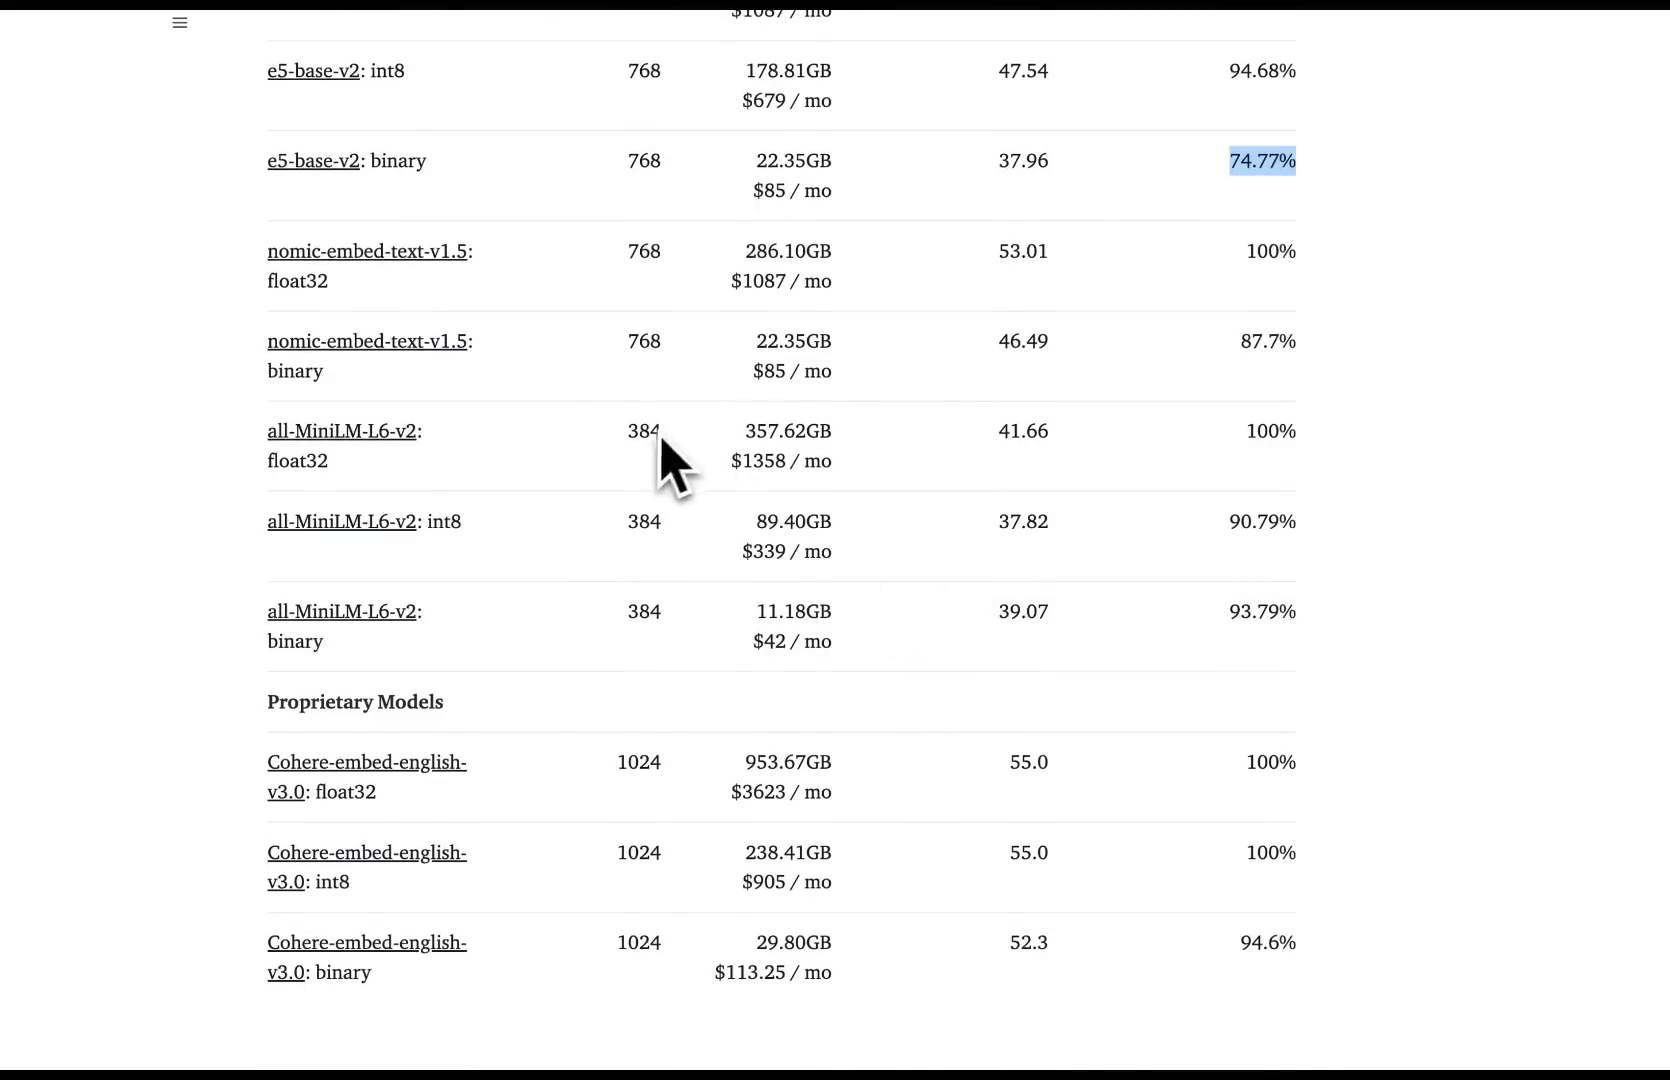
{"action": "scroll", "coordinate": [663, 447], "scroll_direction": "down", "scroll_amount": 1}
{"action": "double_click", "coordinate": [644, 652]}
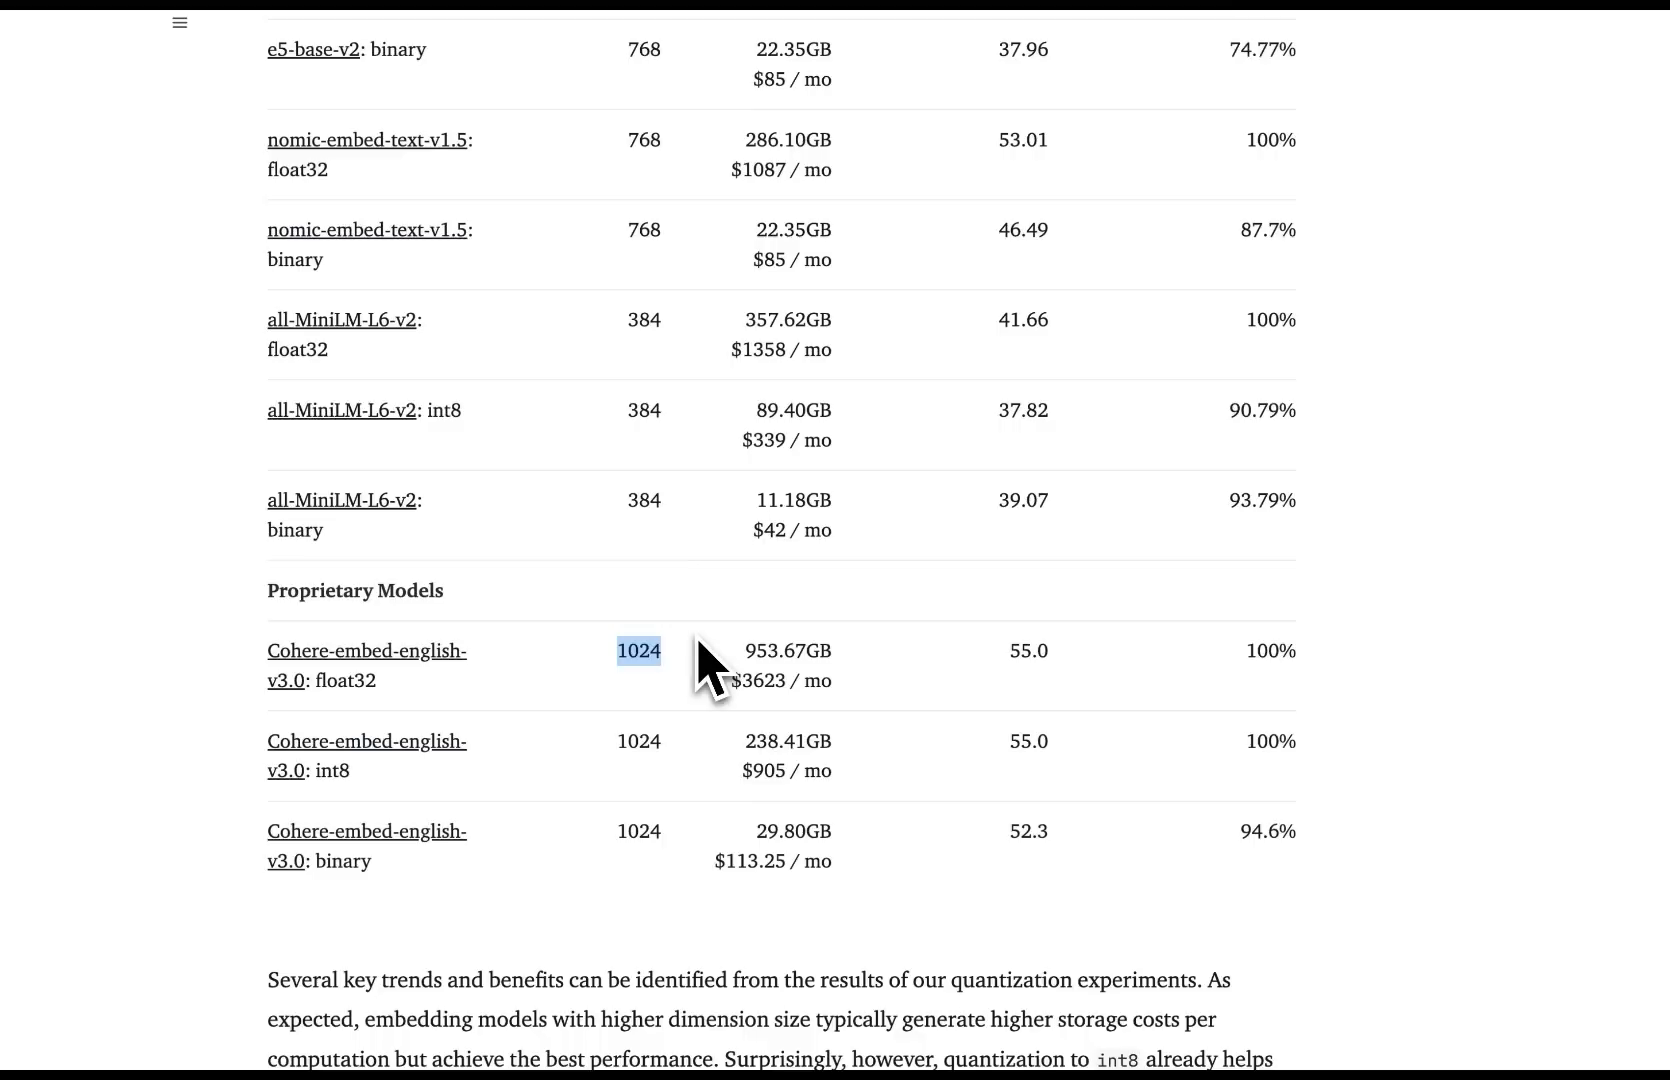
{"action": "scroll", "coordinate": [700, 665], "scroll_direction": "up", "scroll_amount": 7}
{"action": "scroll", "coordinate": [713, 660], "scroll_direction": "down", "scroll_amount": 1}
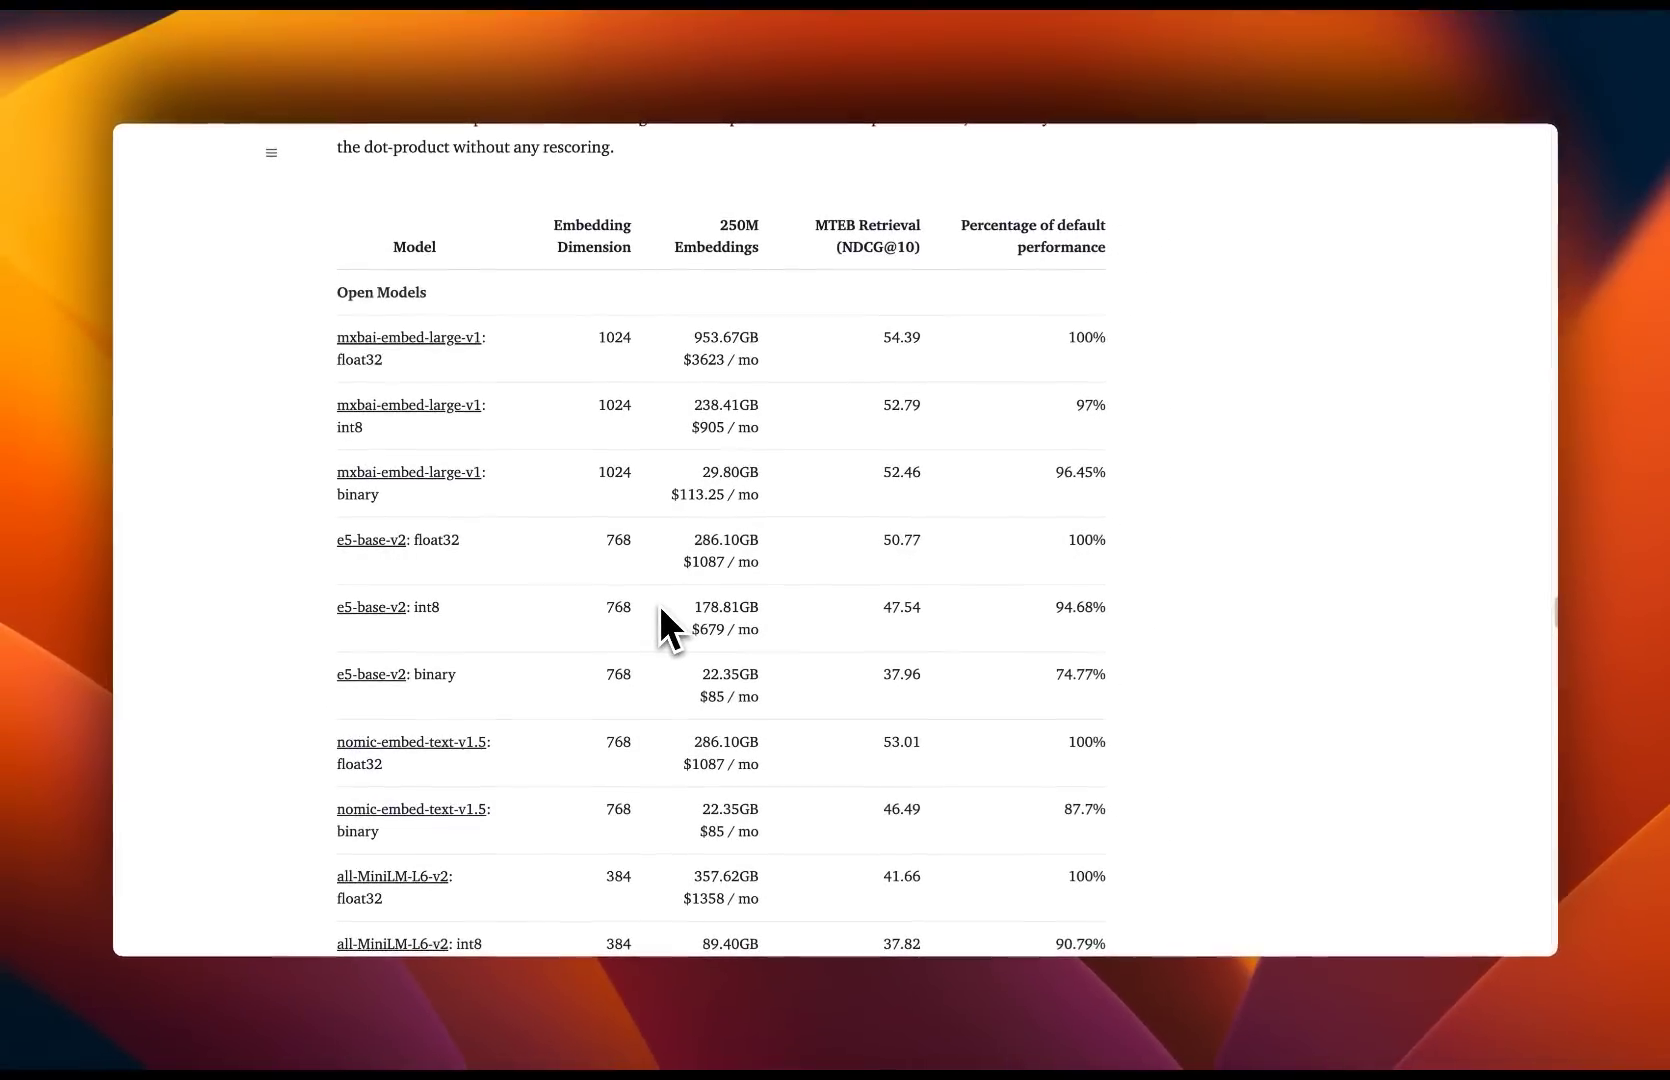
{"action": "scroll", "coordinate": [659, 604], "scroll_direction": "down", "scroll_amount": 10}
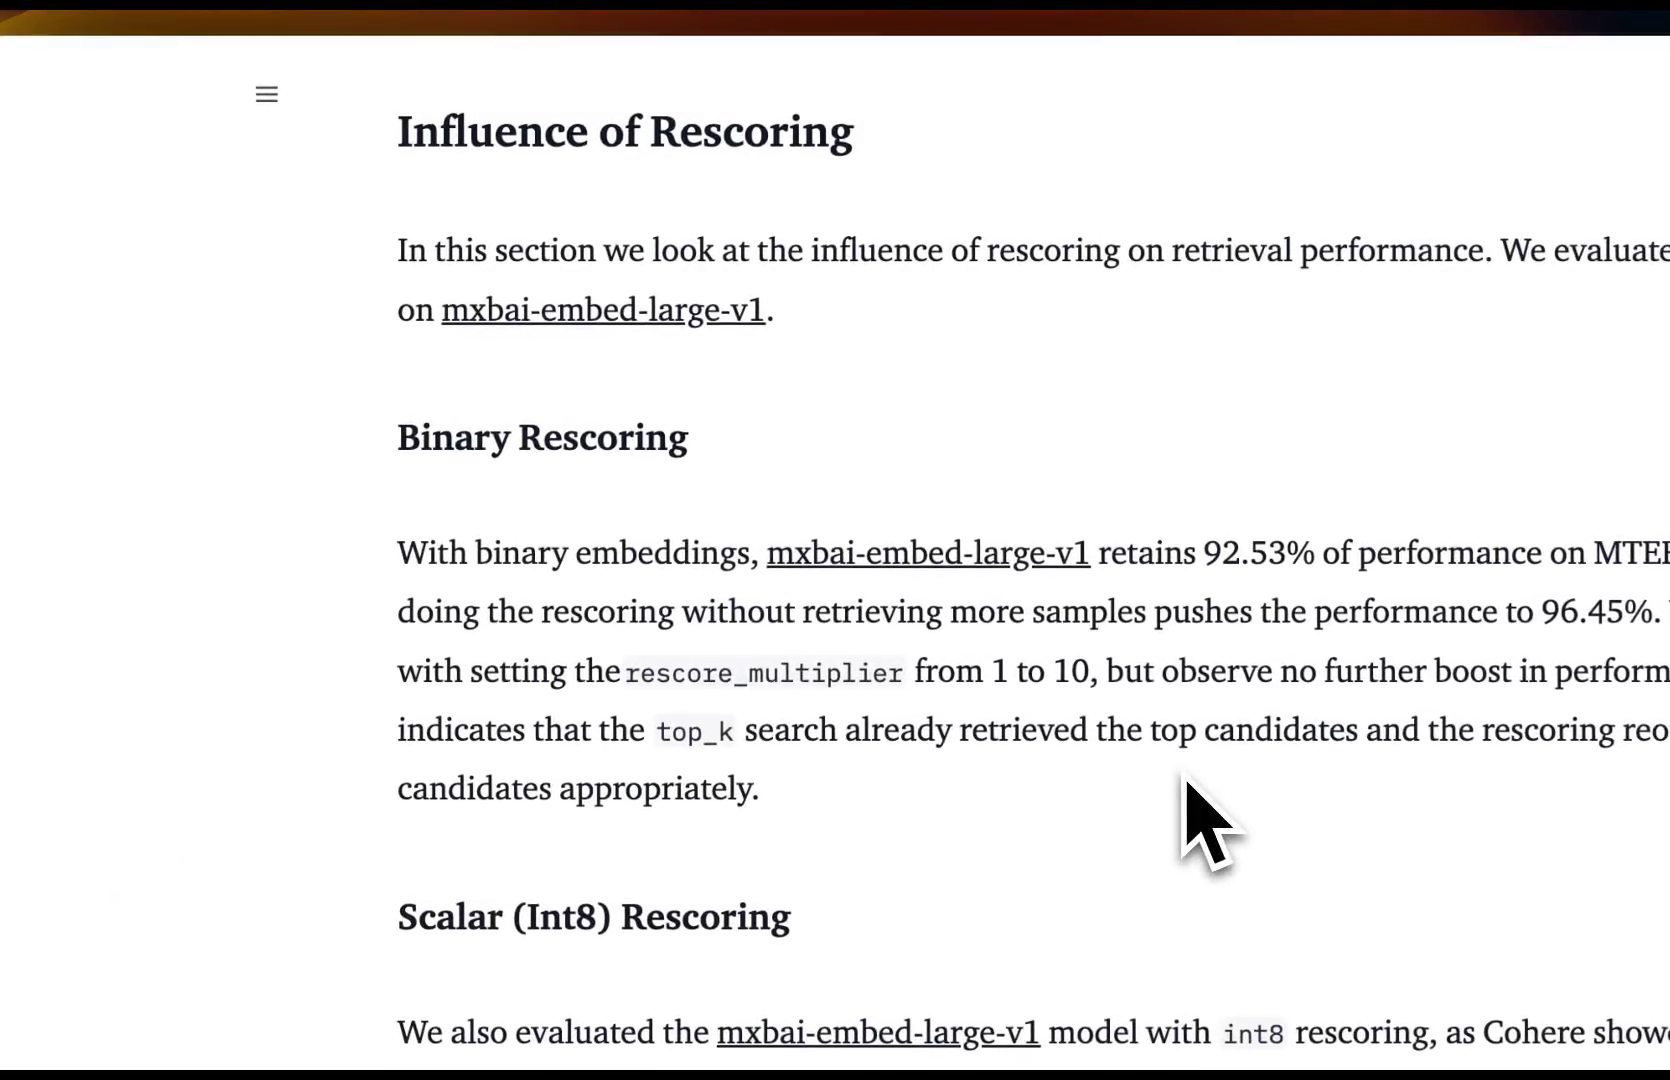
{"action": "double_click", "coordinate": [533, 437]}
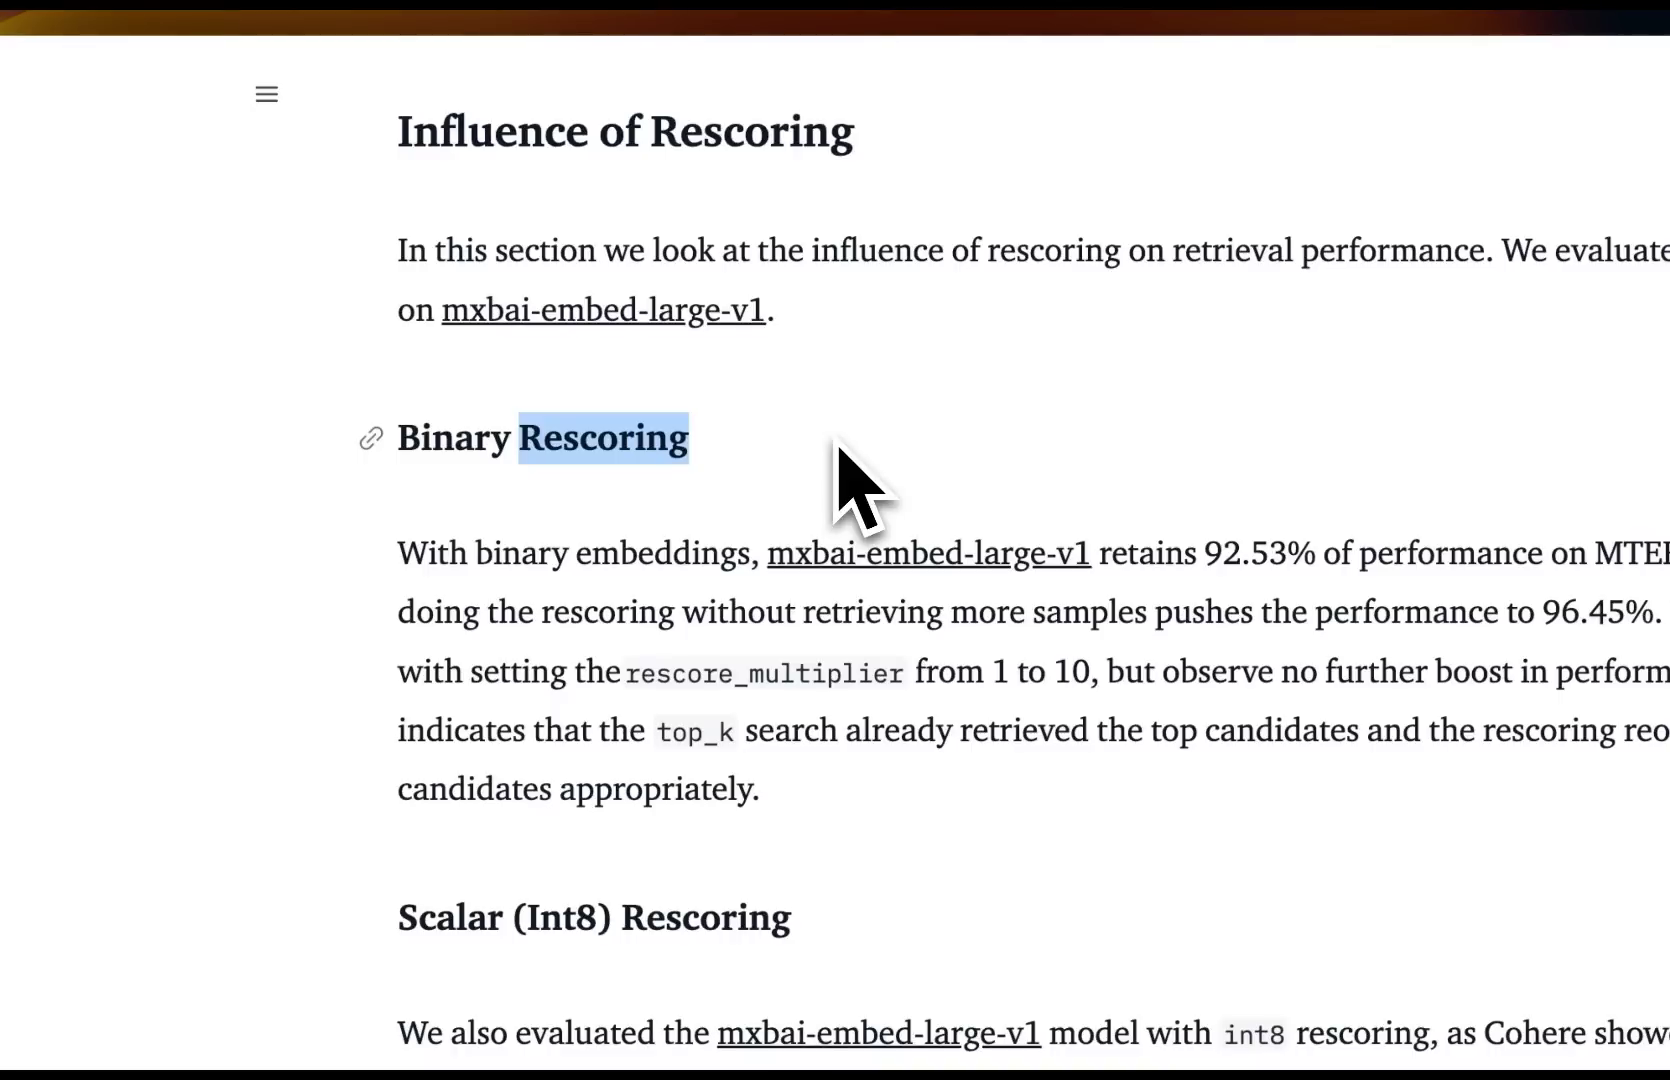
{"action": "scroll", "coordinate": [780, 460], "scroll_direction": "down", "scroll_amount": 10}
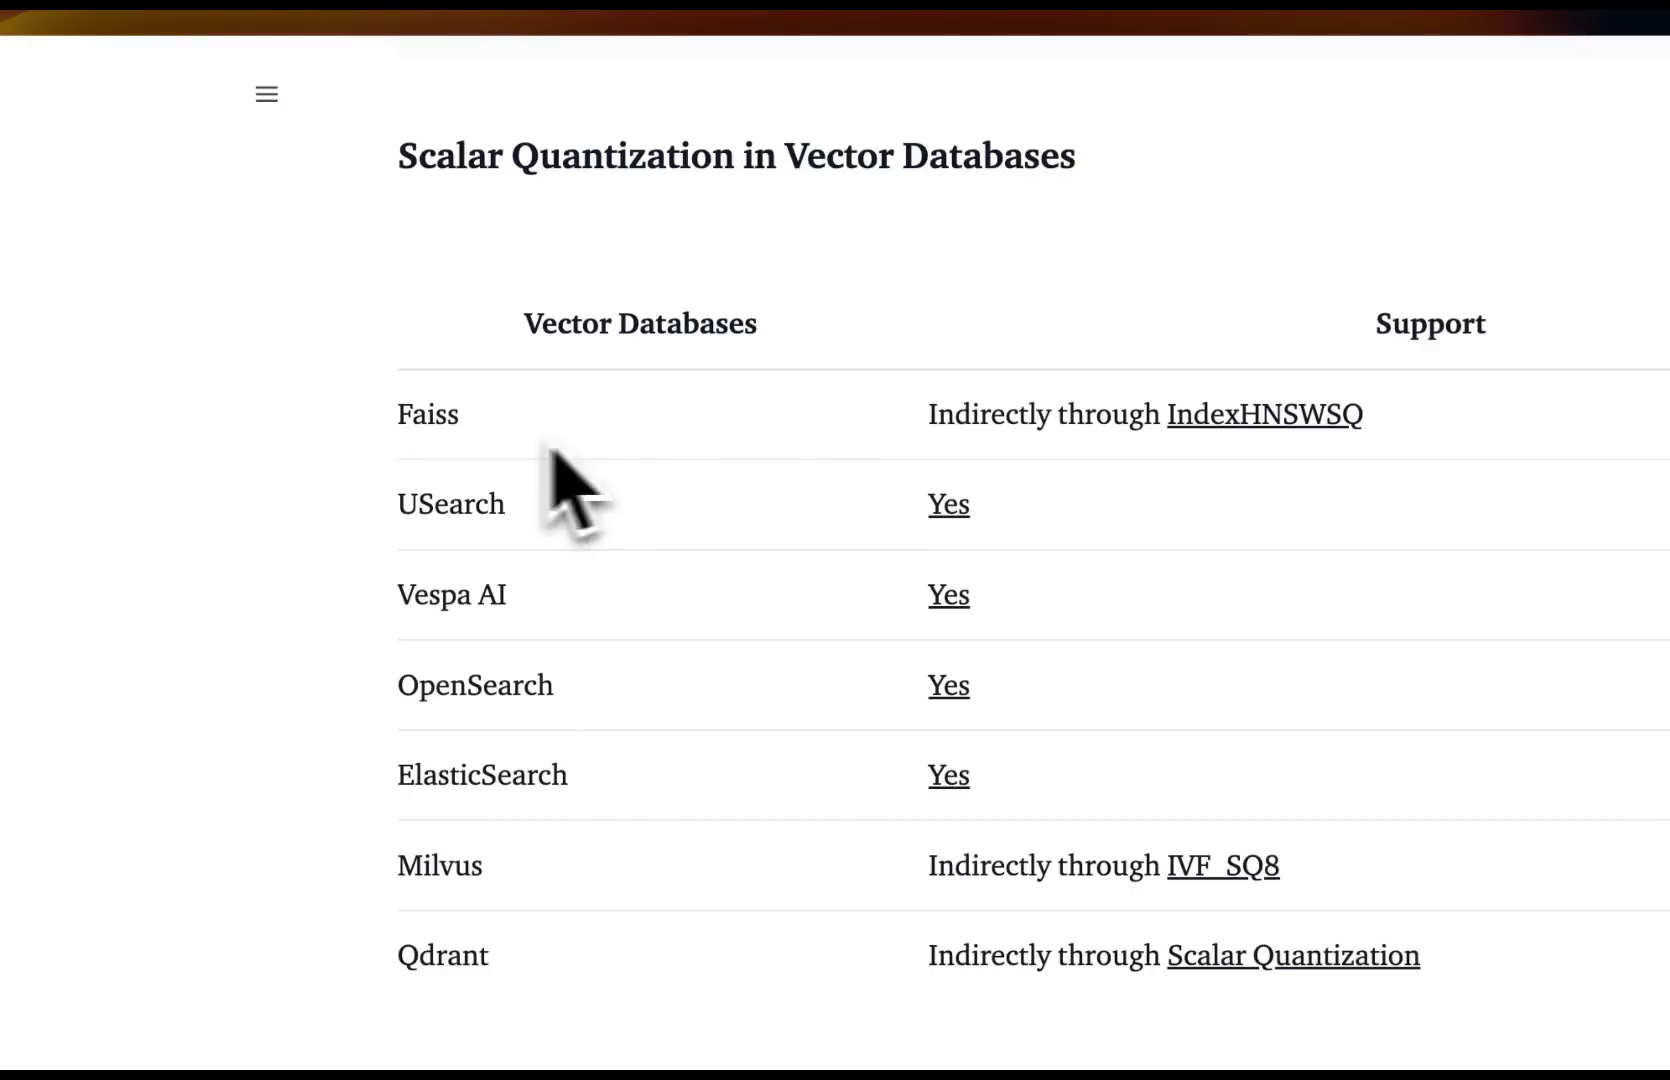
{"action": "double_click", "coordinate": [675, 672]}
{"action": "double_click", "coordinate": [572, 716]}
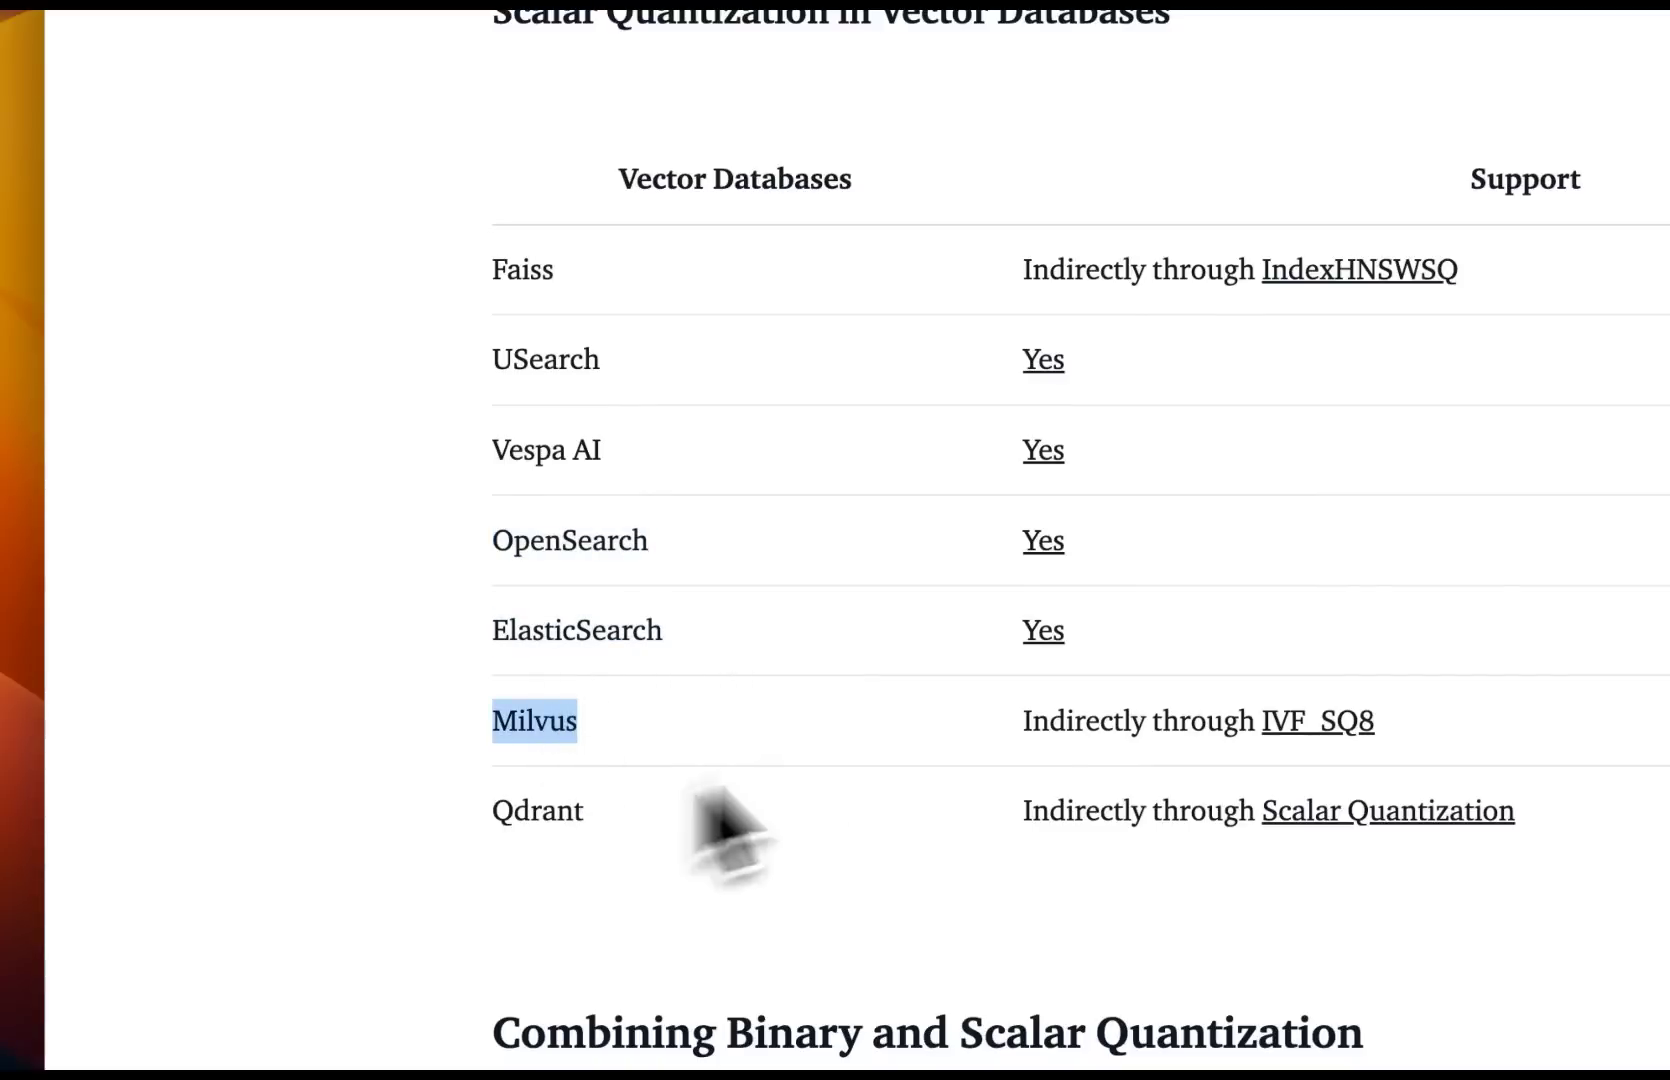
{"action": "left_click", "coordinate": [1082, 608]}
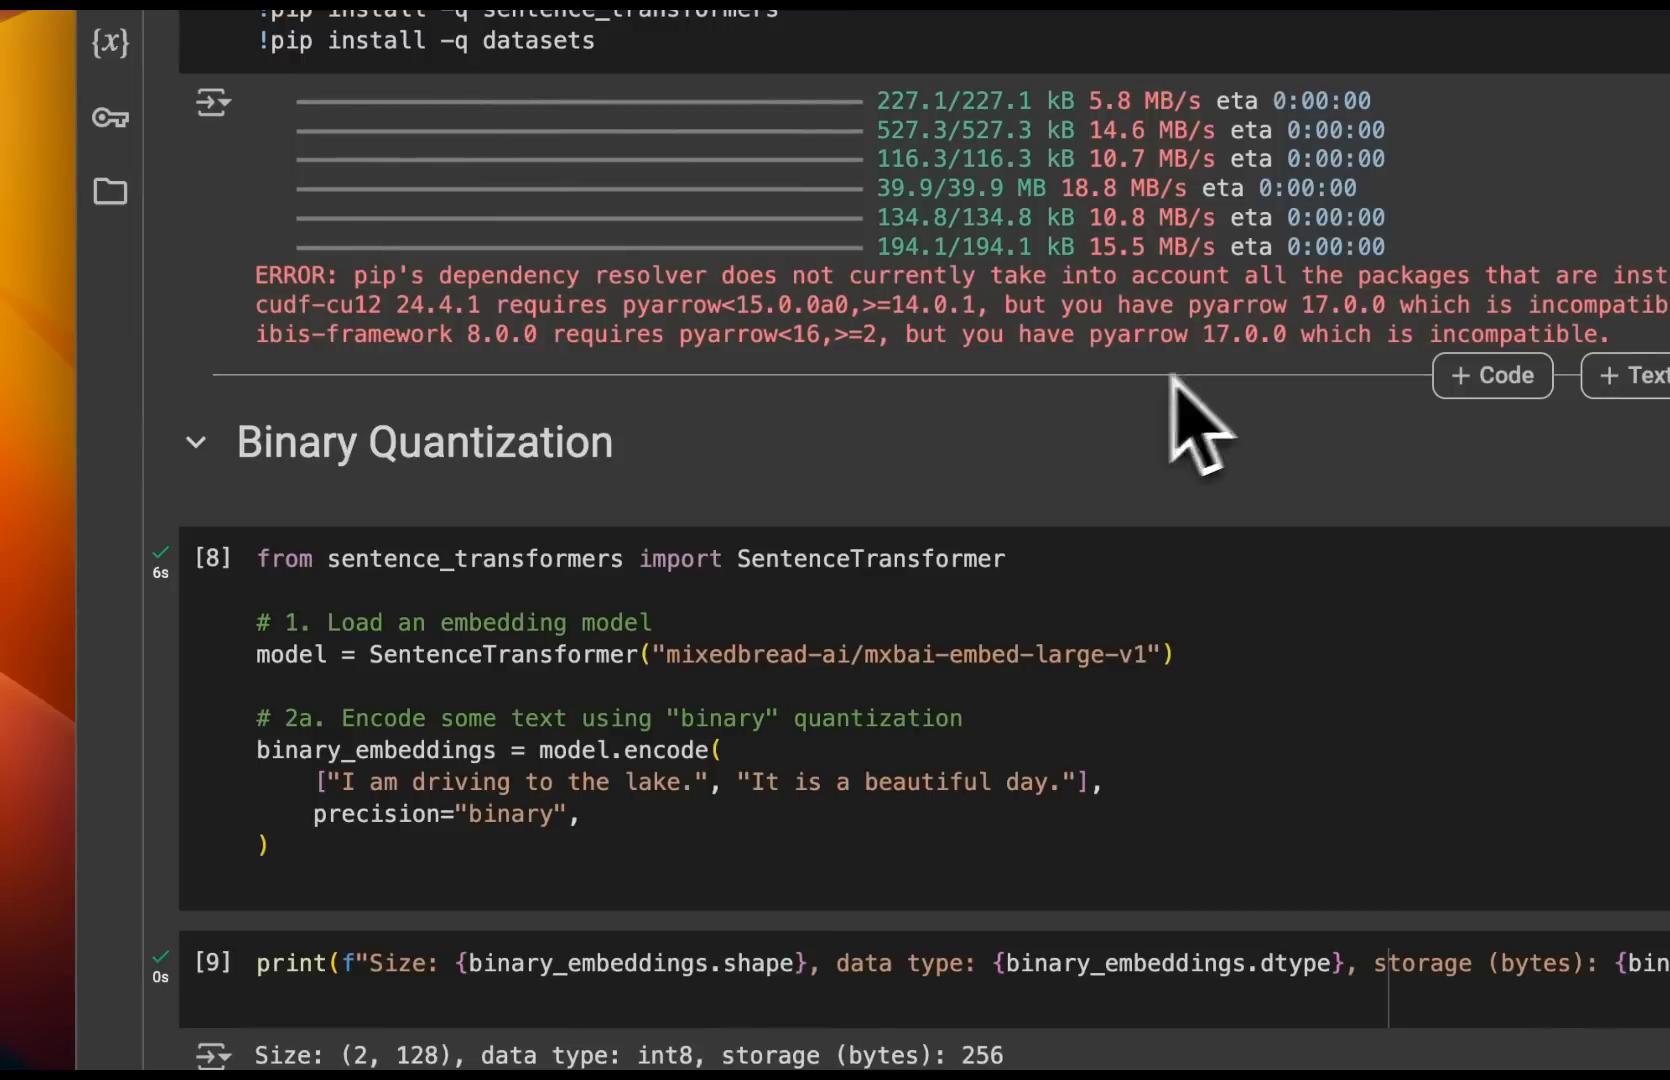
- Highlight the SentenceTransformer import, mixedbread-ai model loading, encode call and binary precision argument
{"action": "left_click", "coordinate": [935, 690]}
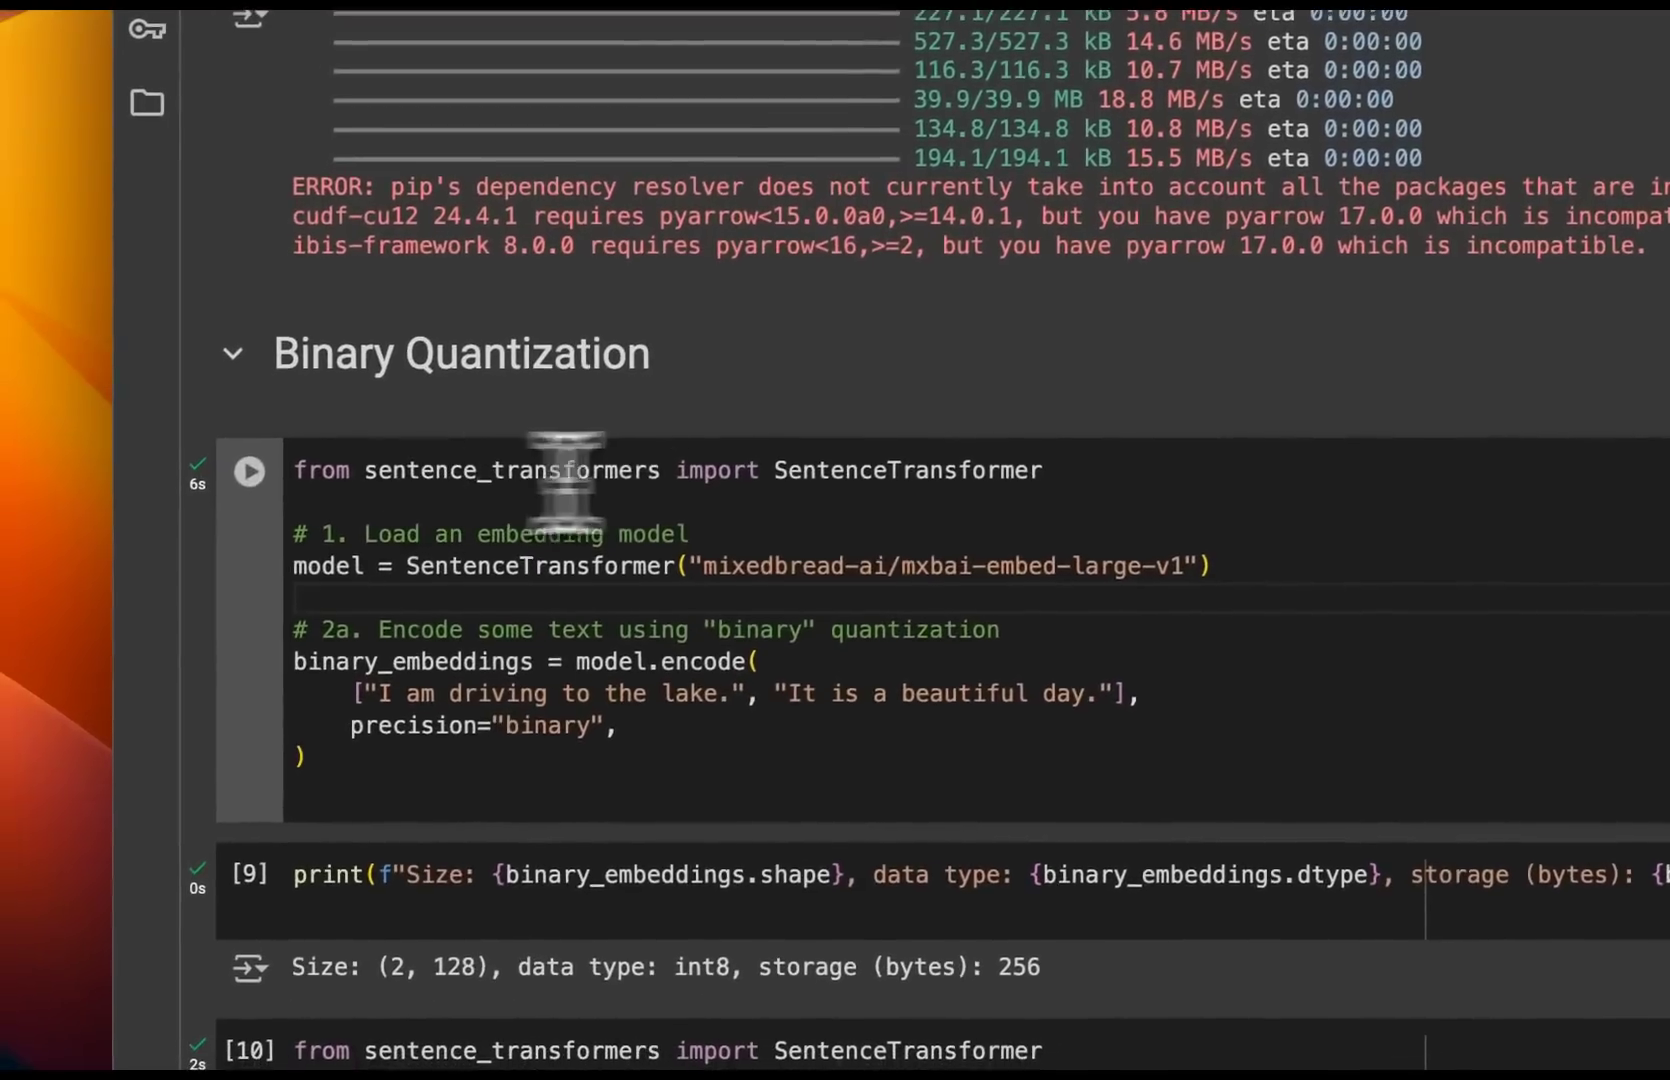
{"action": "double_click", "coordinate": [1025, 470]}
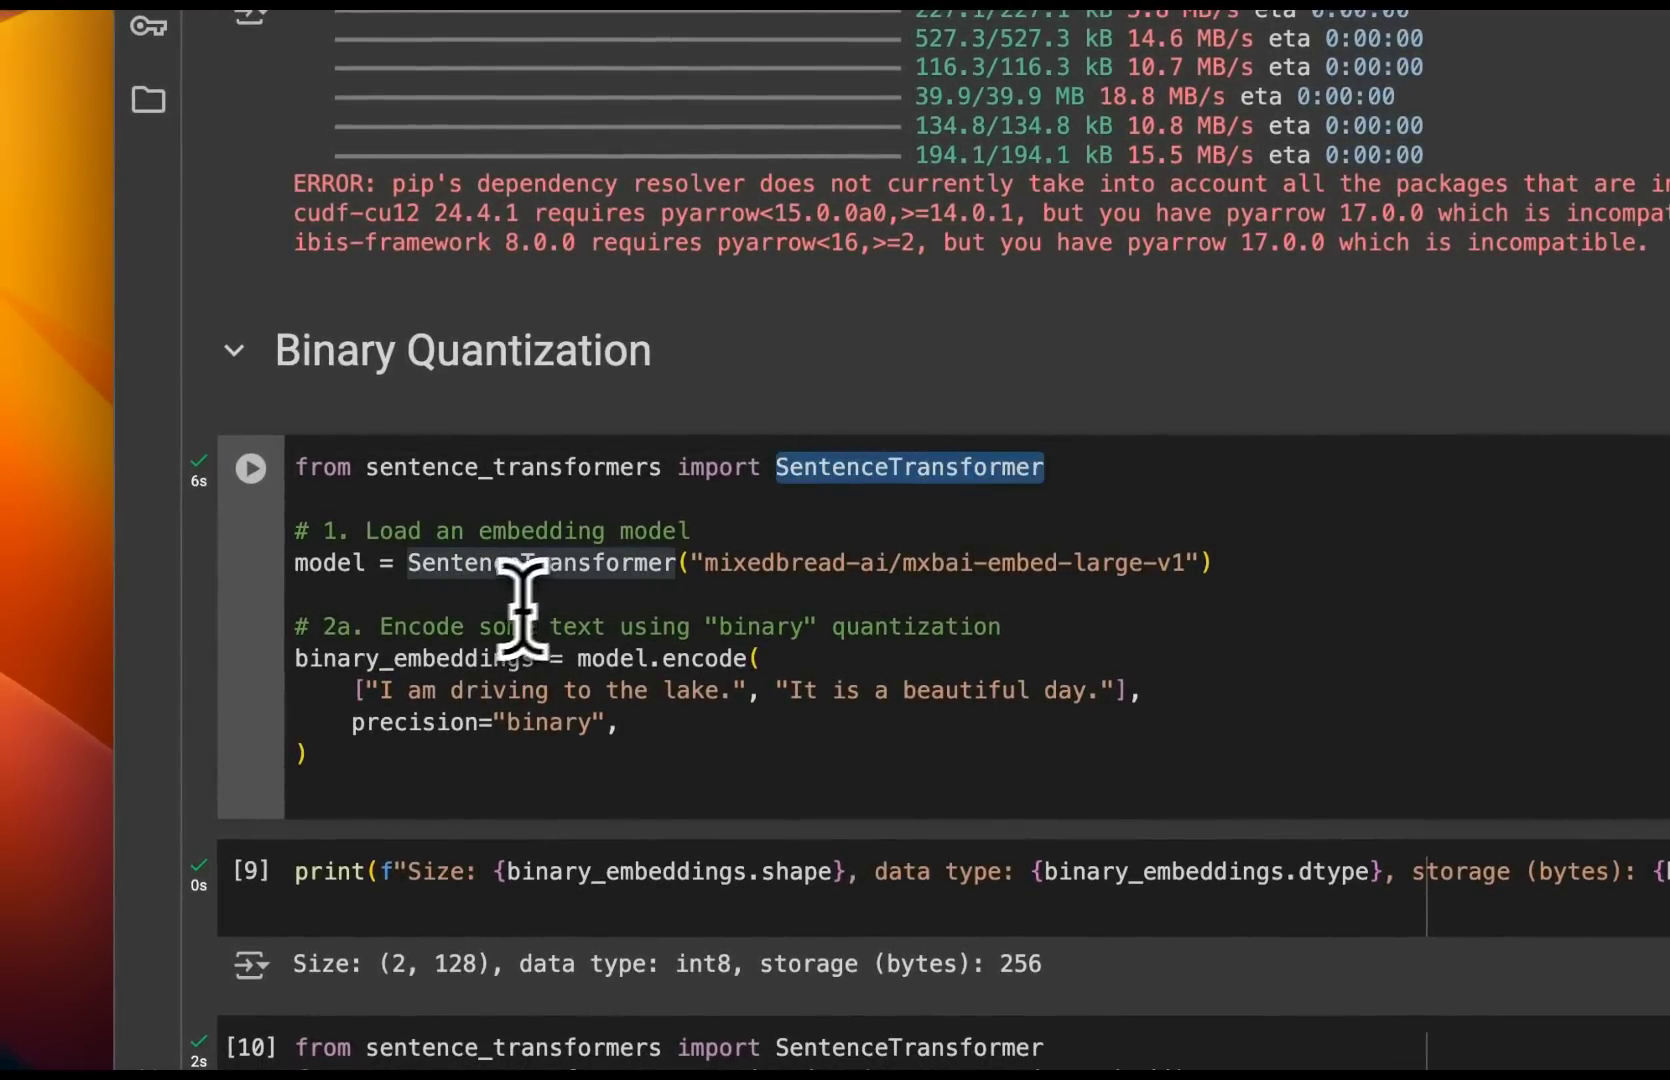
{"action": "double_click", "coordinate": [655, 565]}
{"action": "left_click_drag", "start_coordinate": [697, 563], "coordinate": [1047, 541]}
{"action": "left_click_drag", "start_coordinate": [497, 540], "coordinate": [1145, 593]}
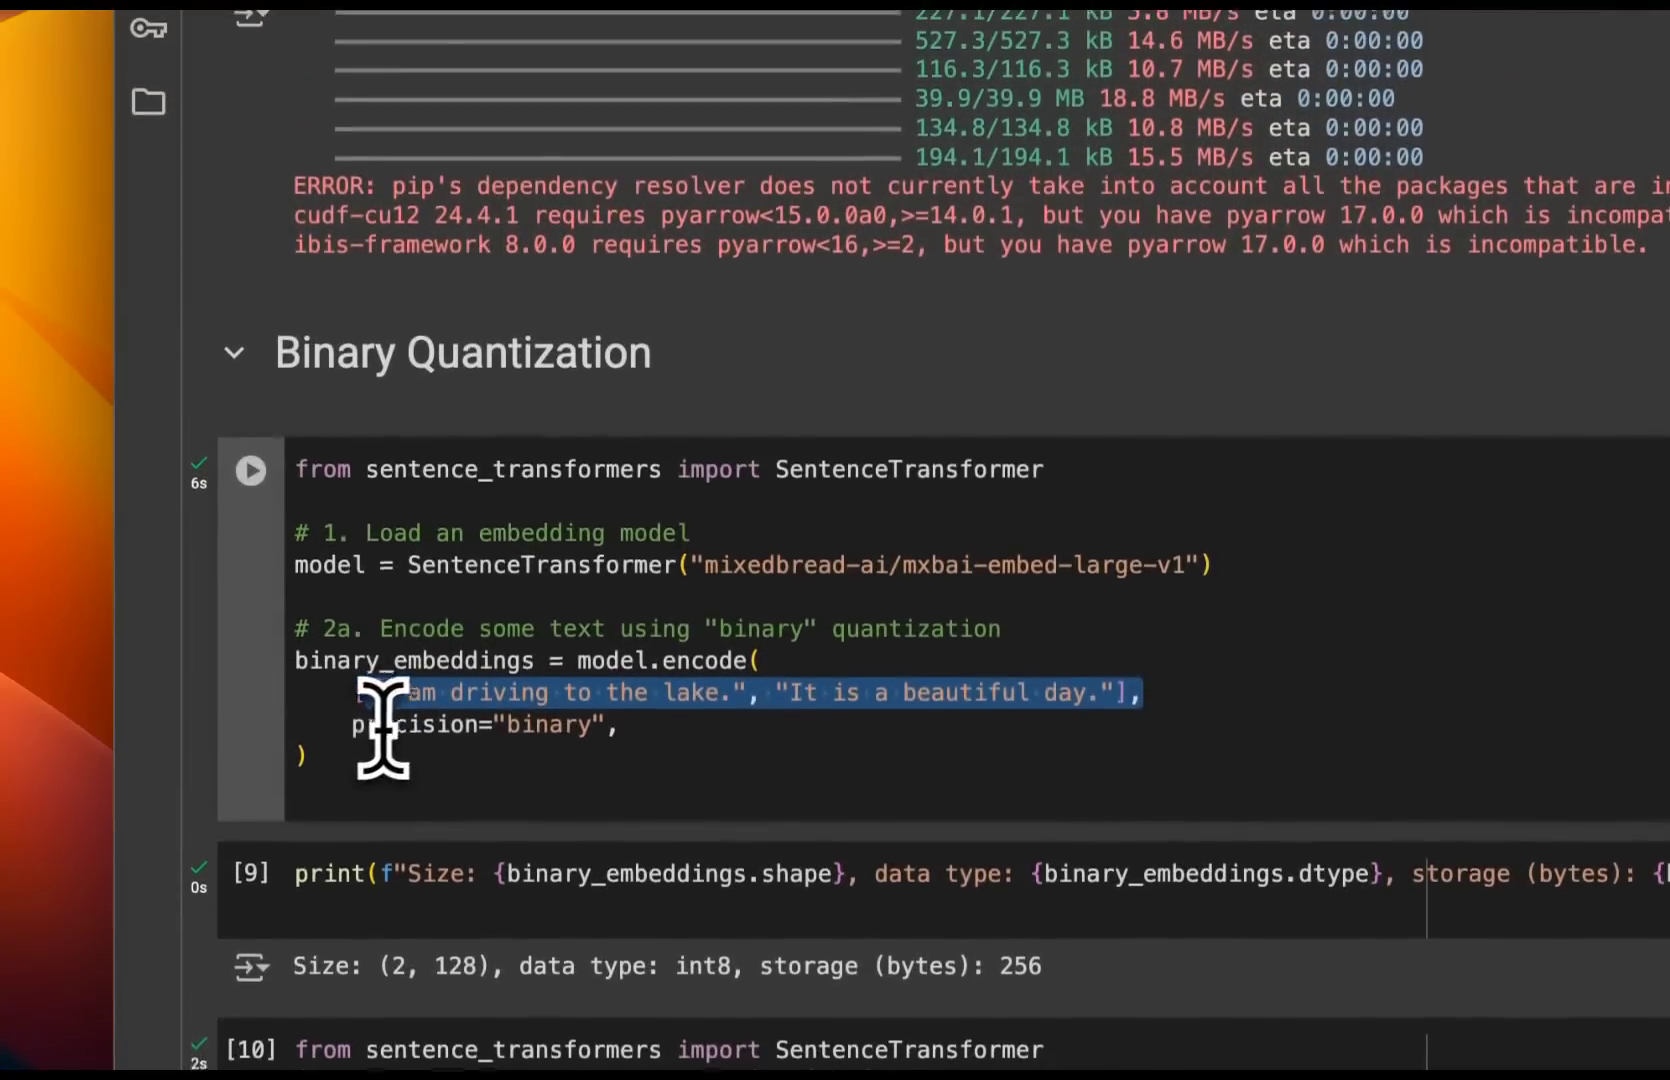
{"action": "double_click", "coordinate": [700, 662]}
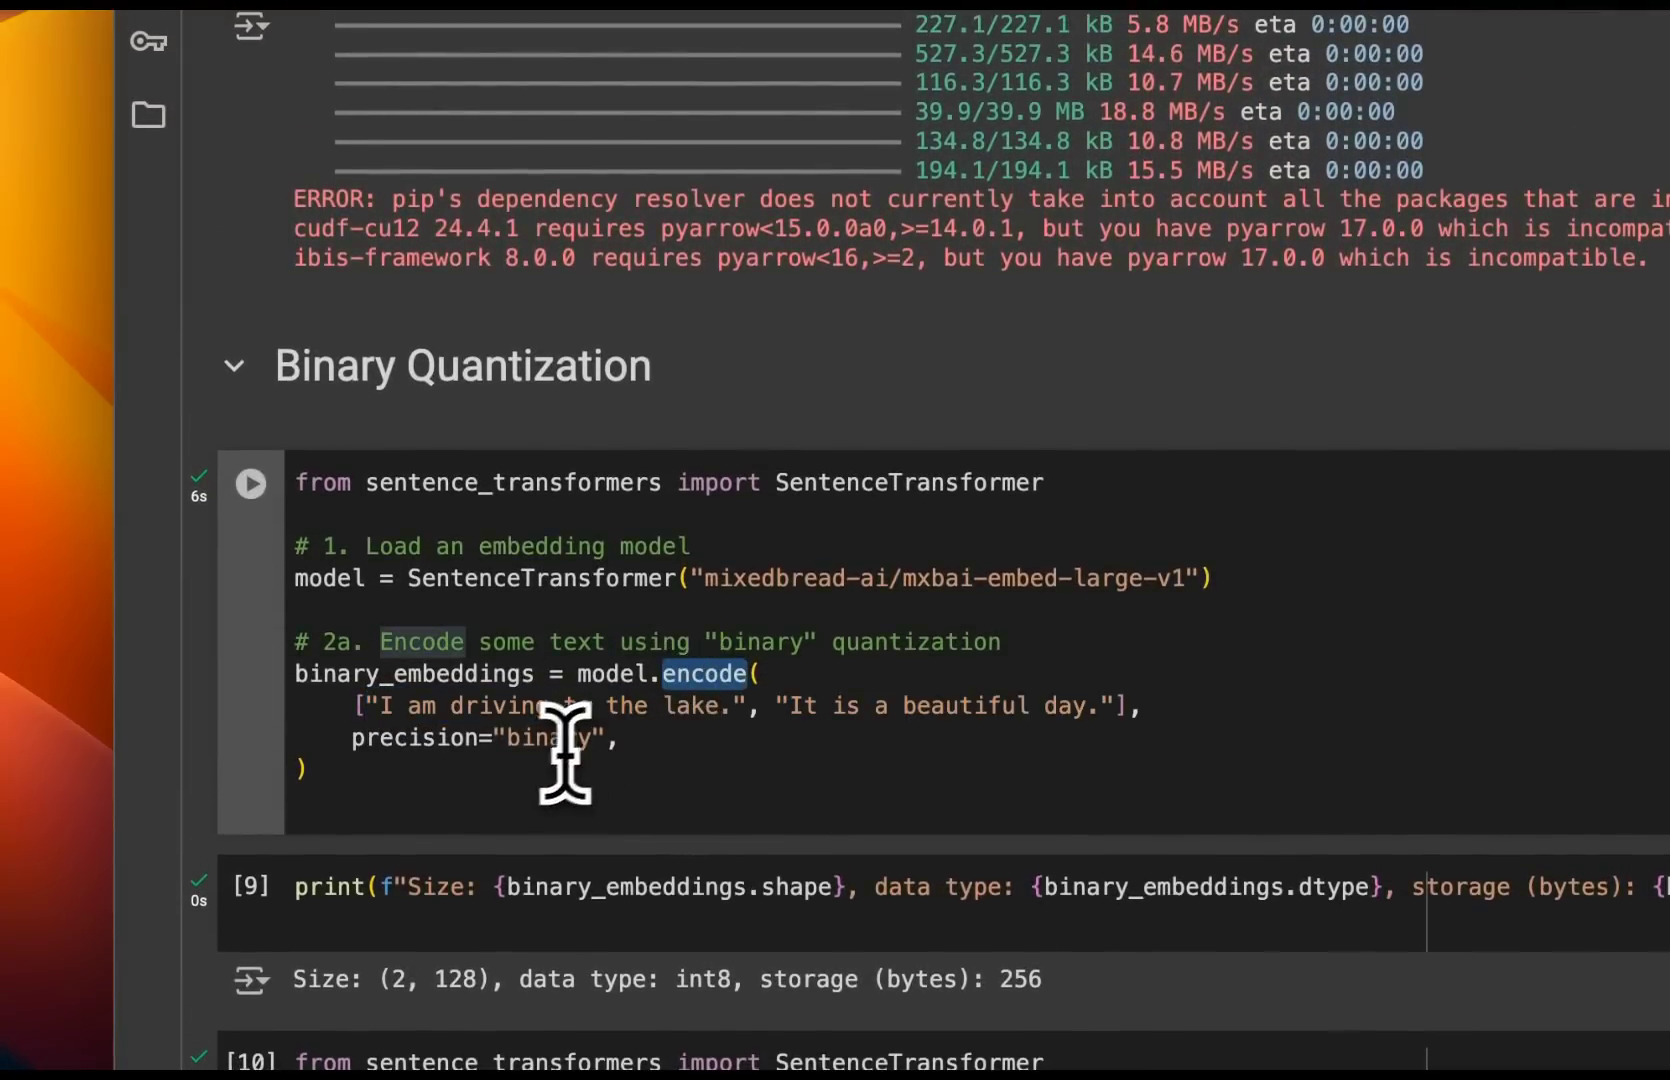
{"action": "left_click_drag", "start_coordinate": [618, 740], "coordinate": [354, 738]}
{"action": "mouse_move", "coordinate": [481, 748]}
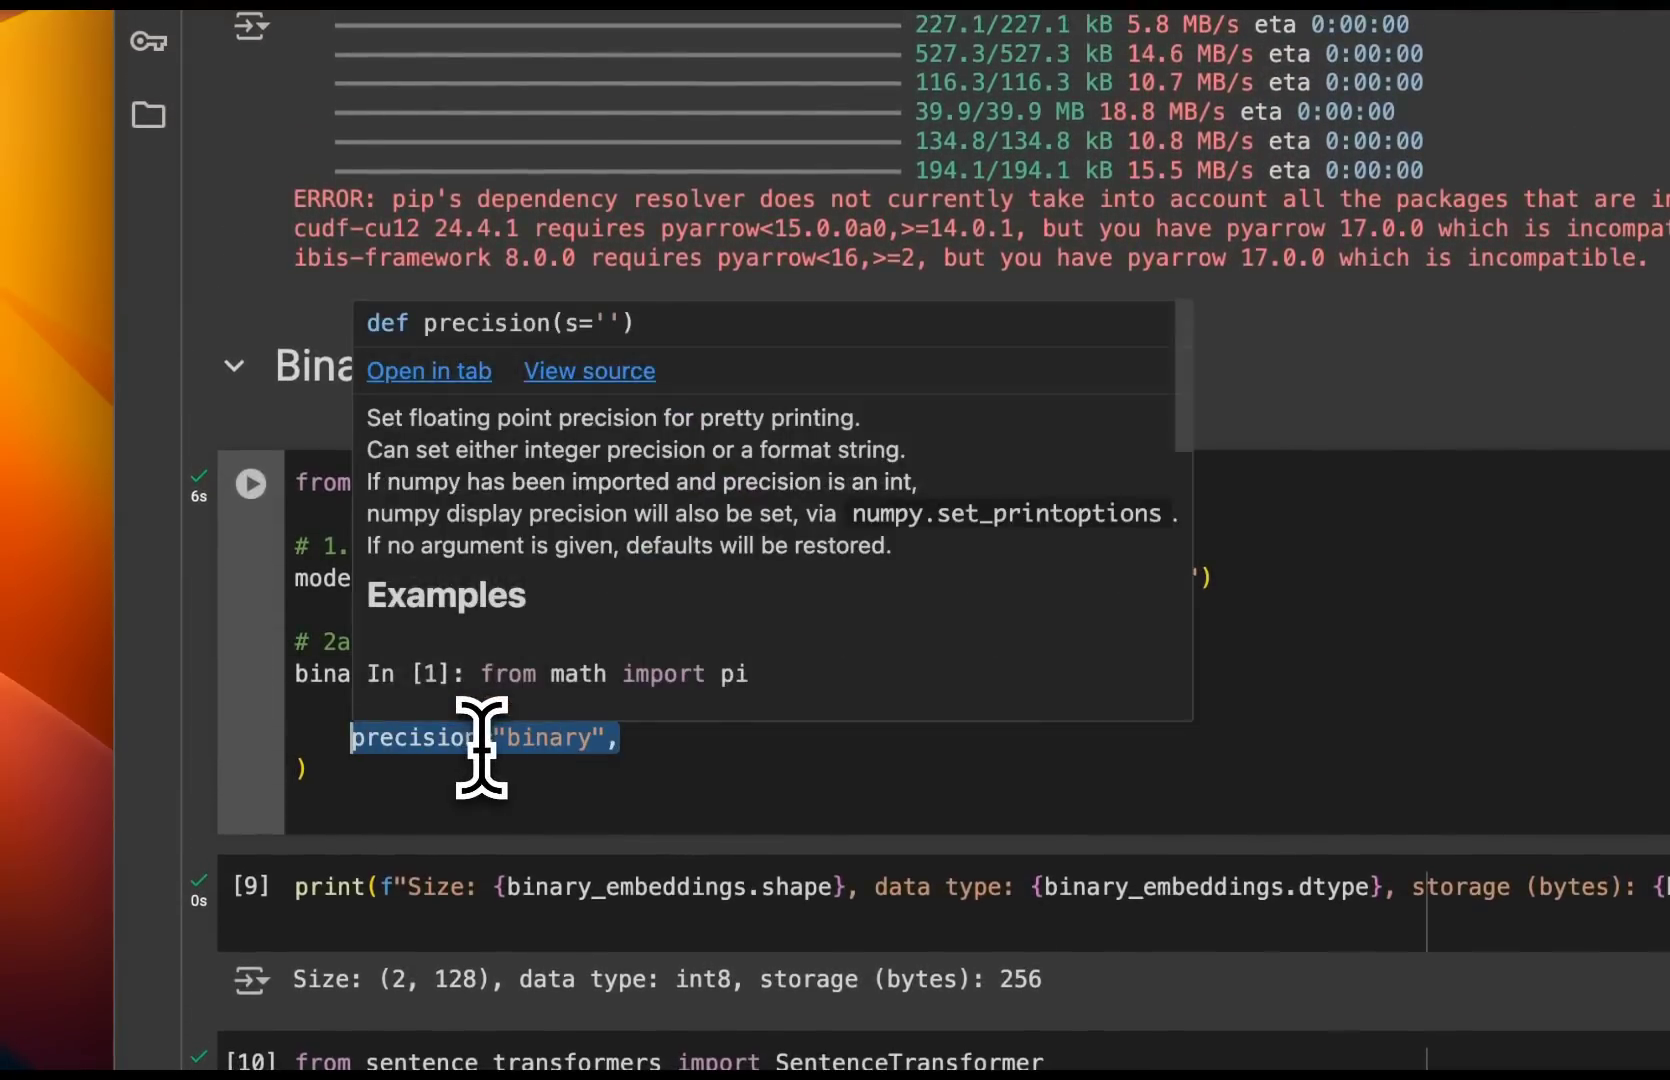
{"action": "scroll", "coordinate": [652, 745], "scroll_direction": "down", "scroll_amount": 10}
- Highlight the post-hoc encoding line, the encode call and the quantize_embeddings binary line
{"action": "double_click", "coordinate": [415, 378]}
{"action": "left_click_drag", "start_coordinate": [1452, 377], "coordinate": [219, 363]}
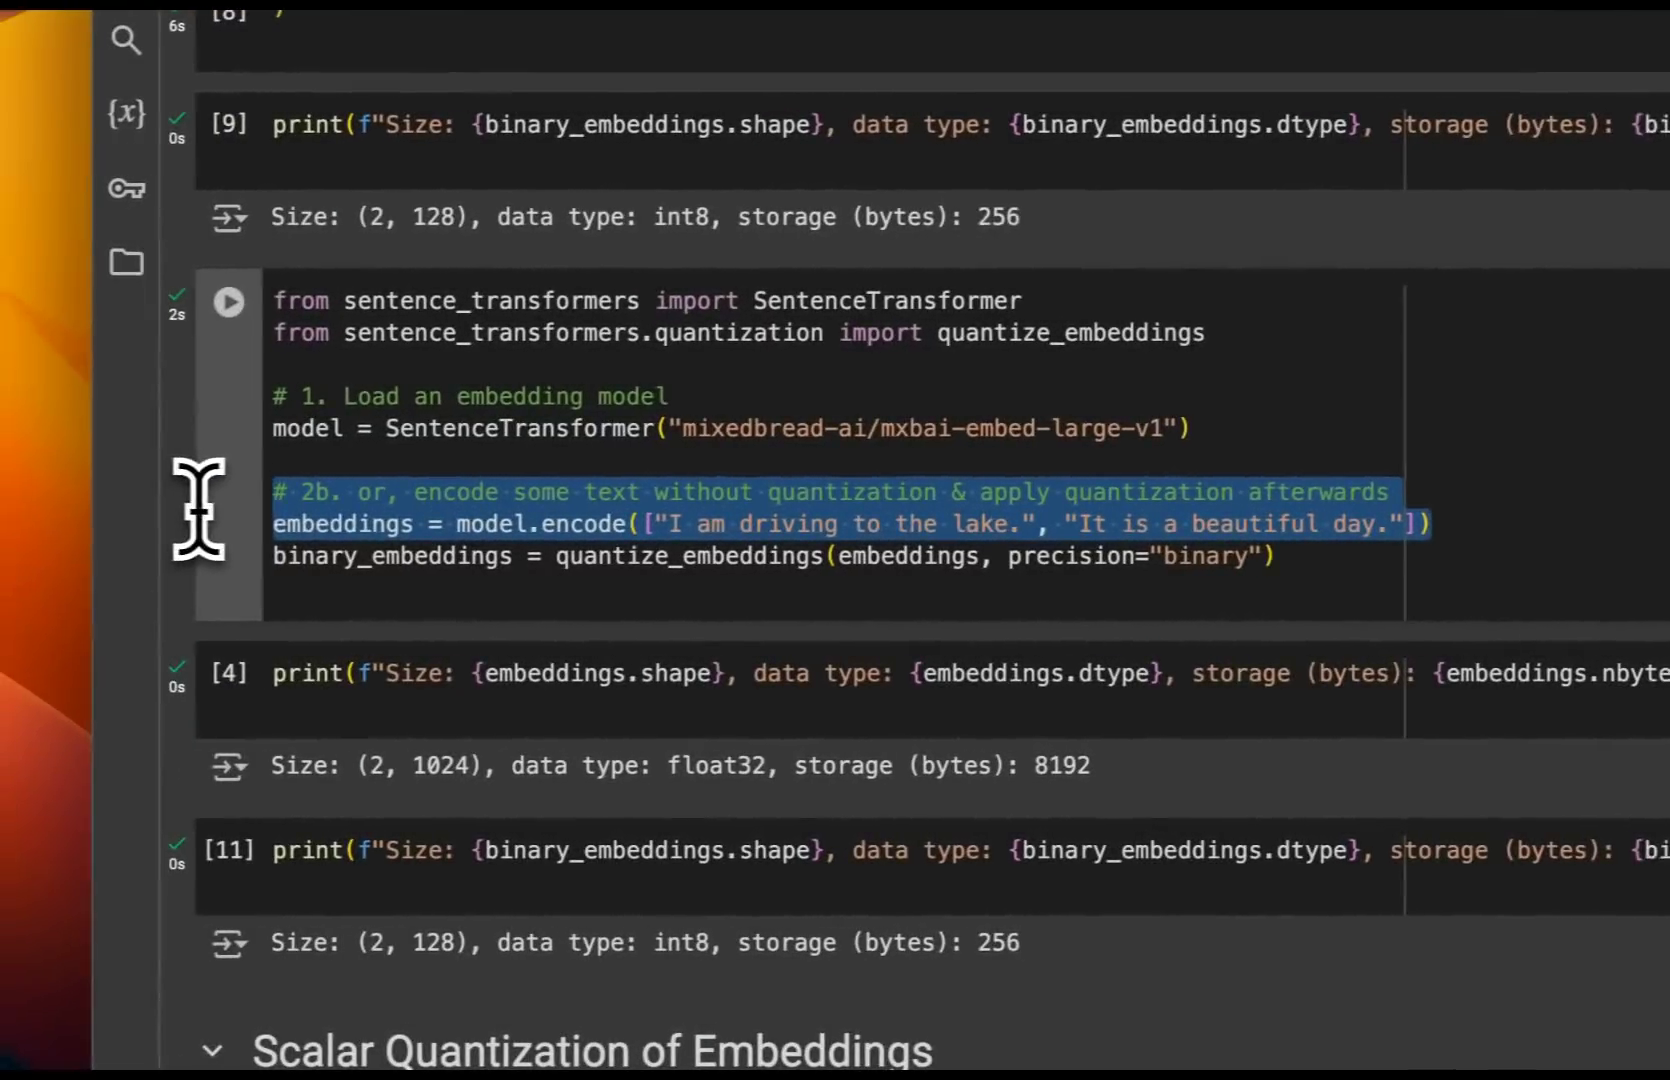
{"action": "double_click", "coordinate": [322, 522]}
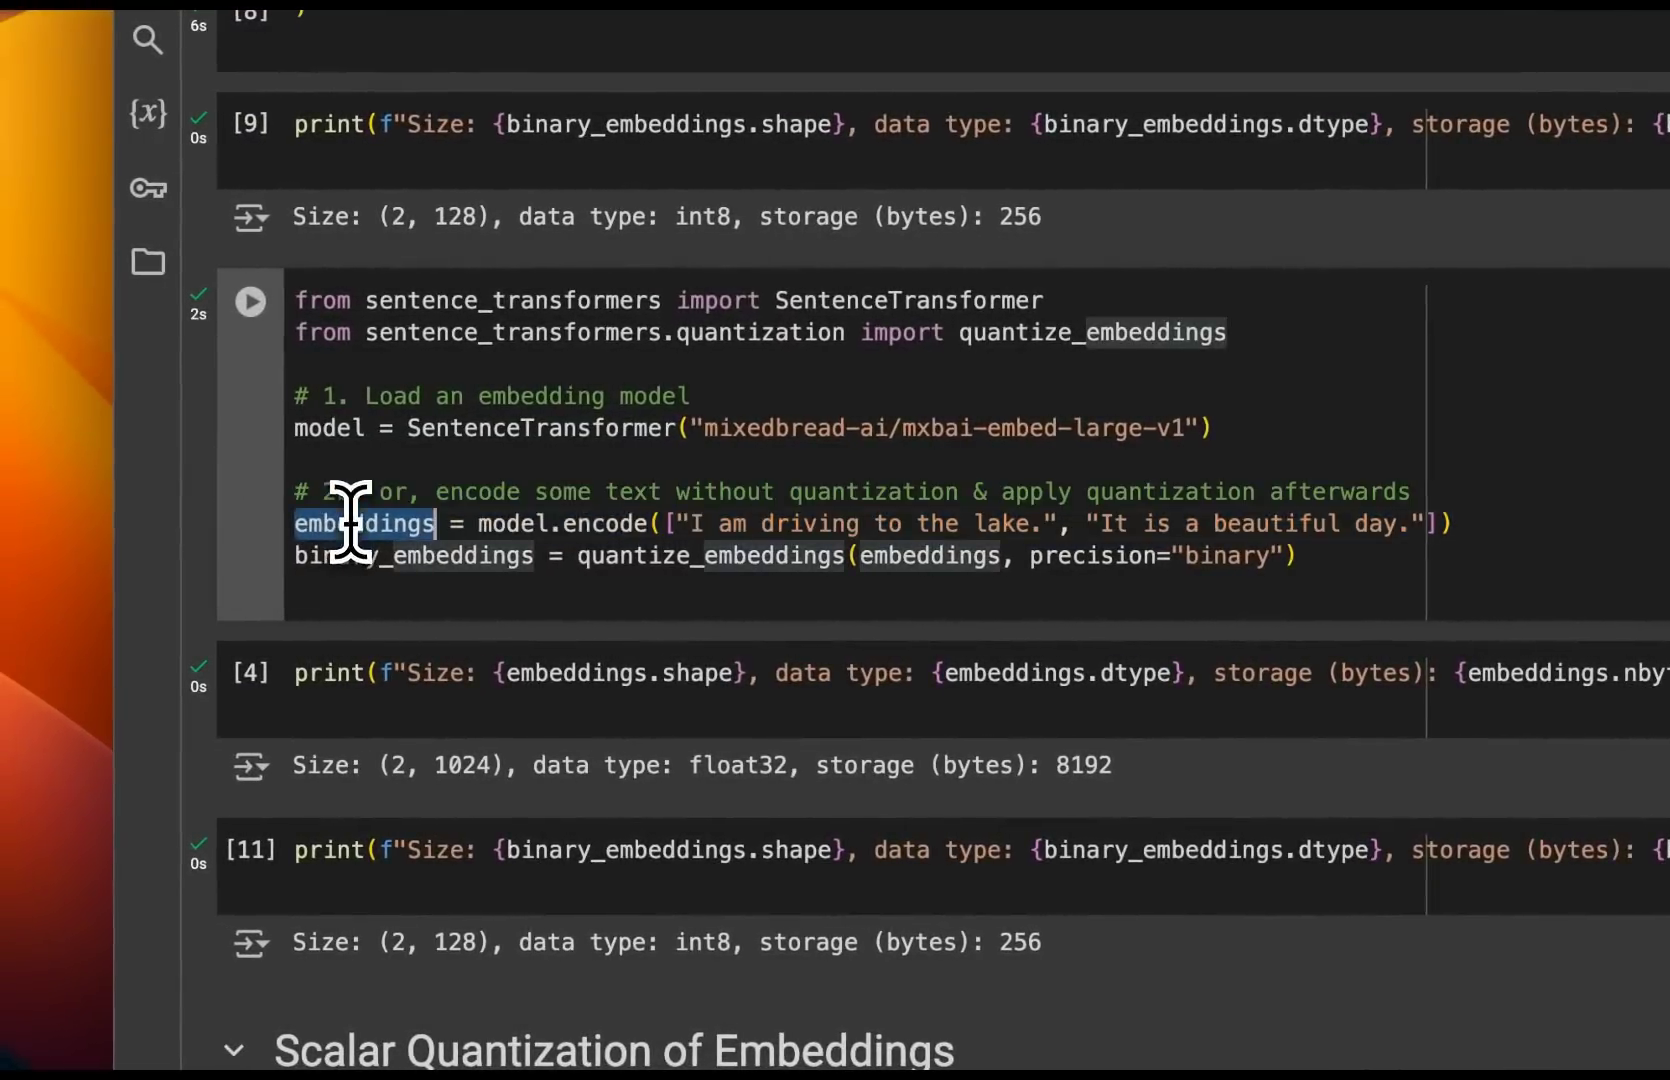
{"action": "double_click", "coordinate": [608, 523]}
{"action": "double_click", "coordinate": [670, 556]}
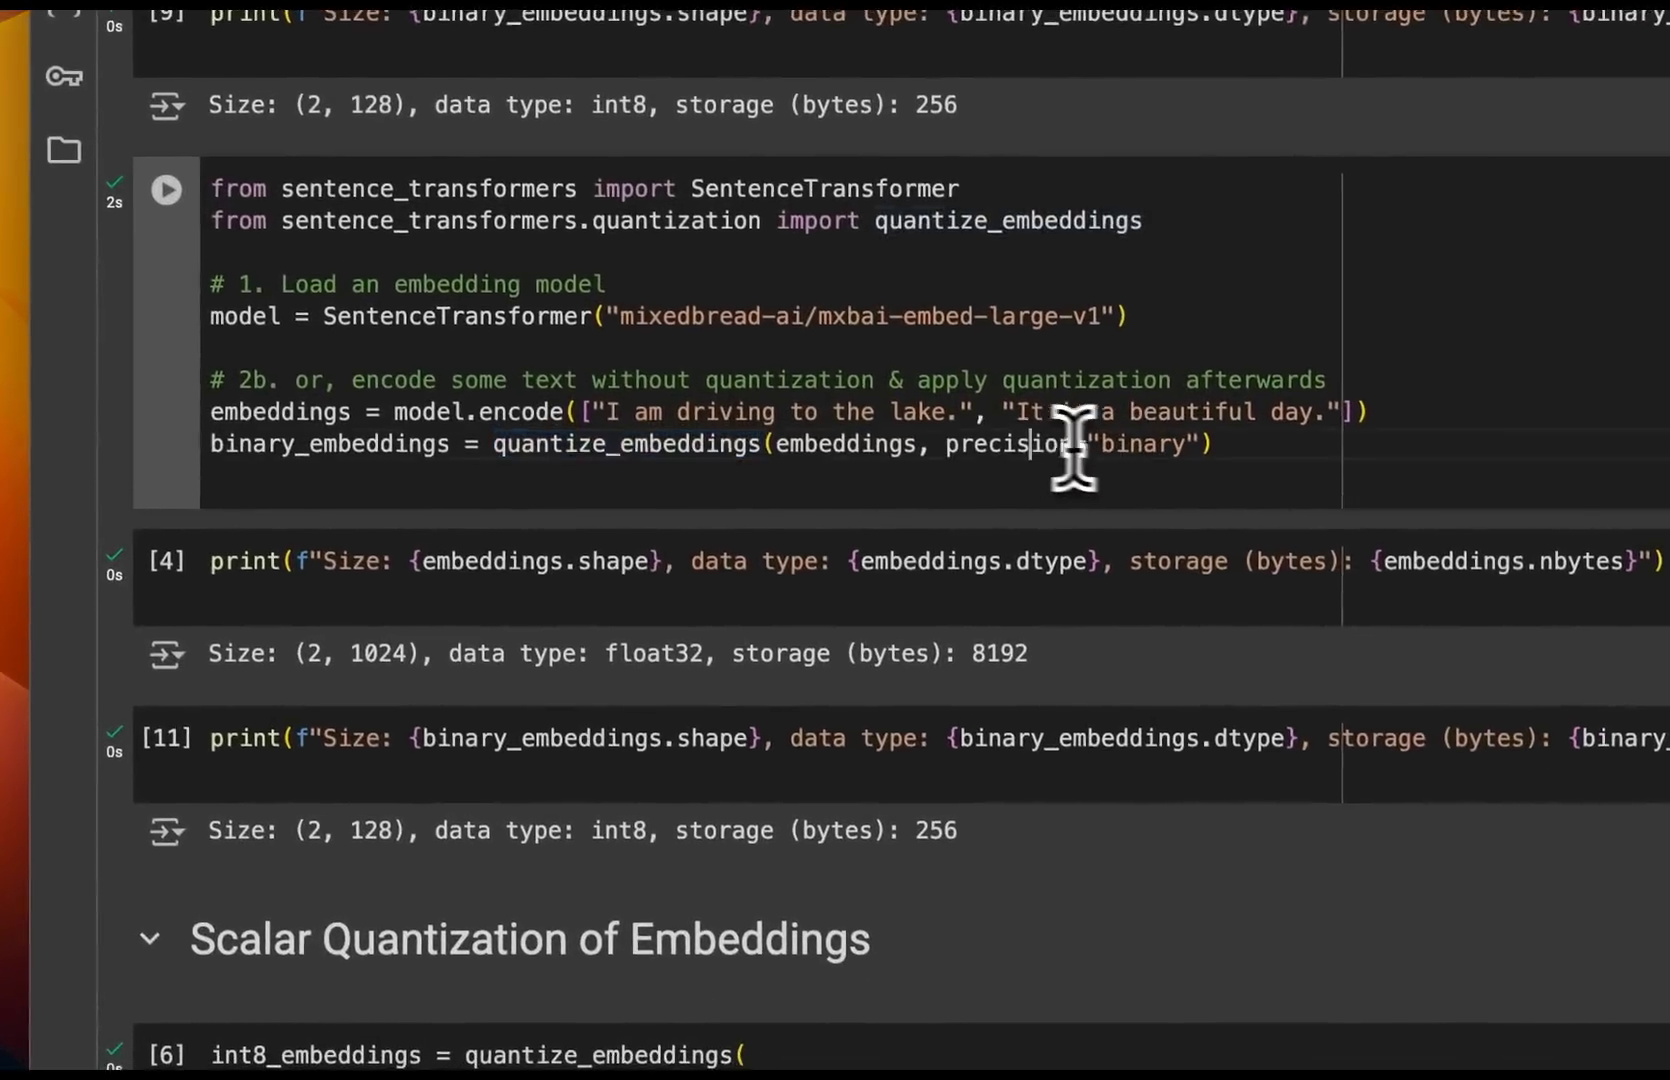
{"action": "triple_click", "coordinate": [1120, 555]}
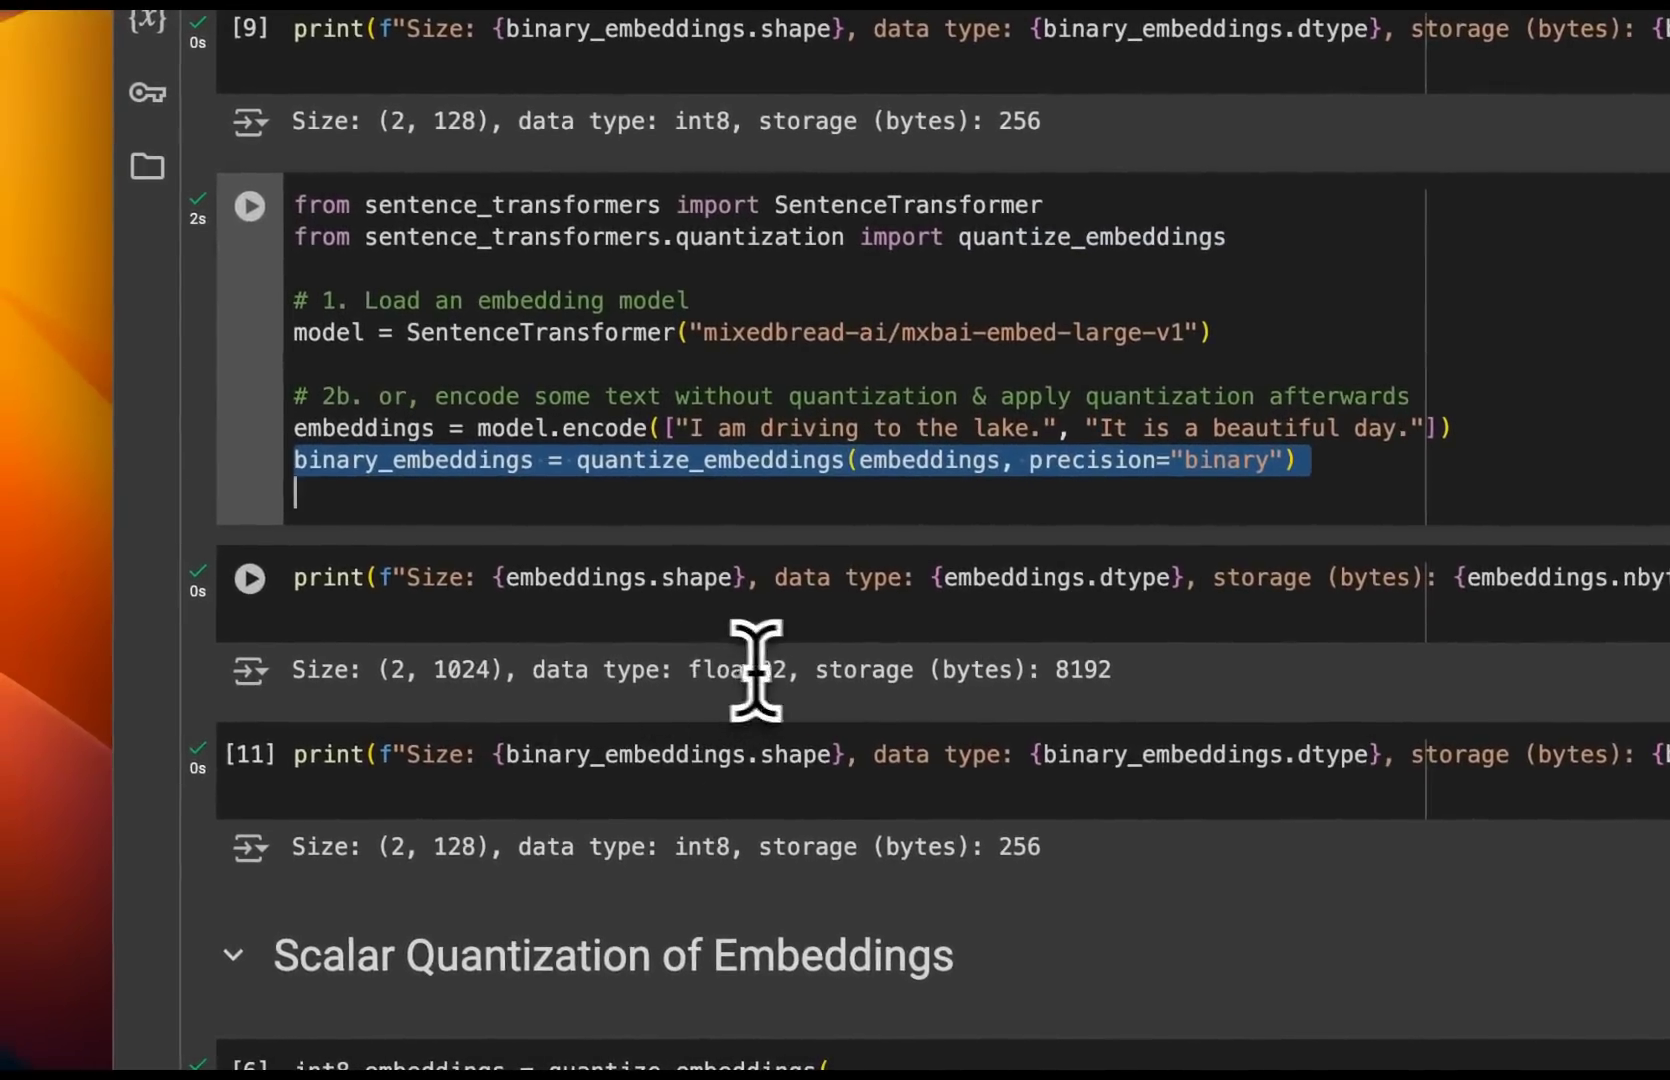
- Point out the float32 embeddings' (2, 1024) shape and 8192-byte storage
{"action": "left_click_drag", "start_coordinate": [378, 670], "coordinate": [803, 676]}
{"action": "left_click", "coordinate": [532, 672]}
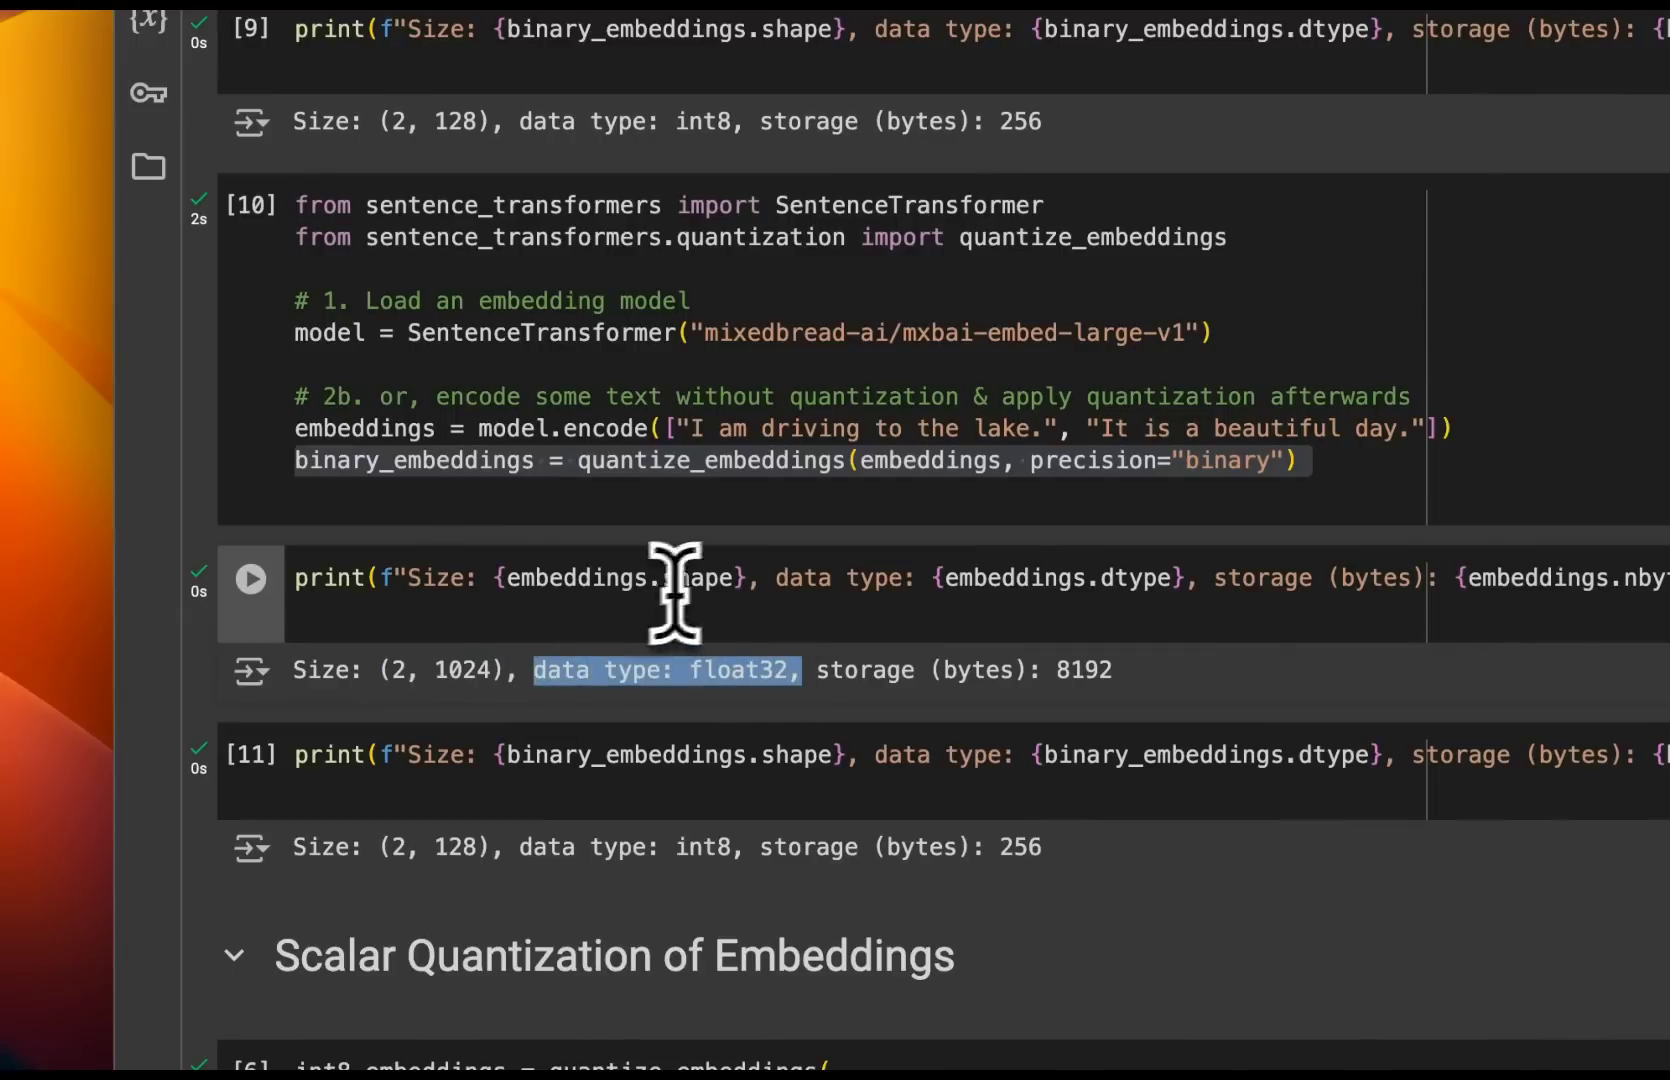
{"action": "double_click", "coordinate": [360, 425]}
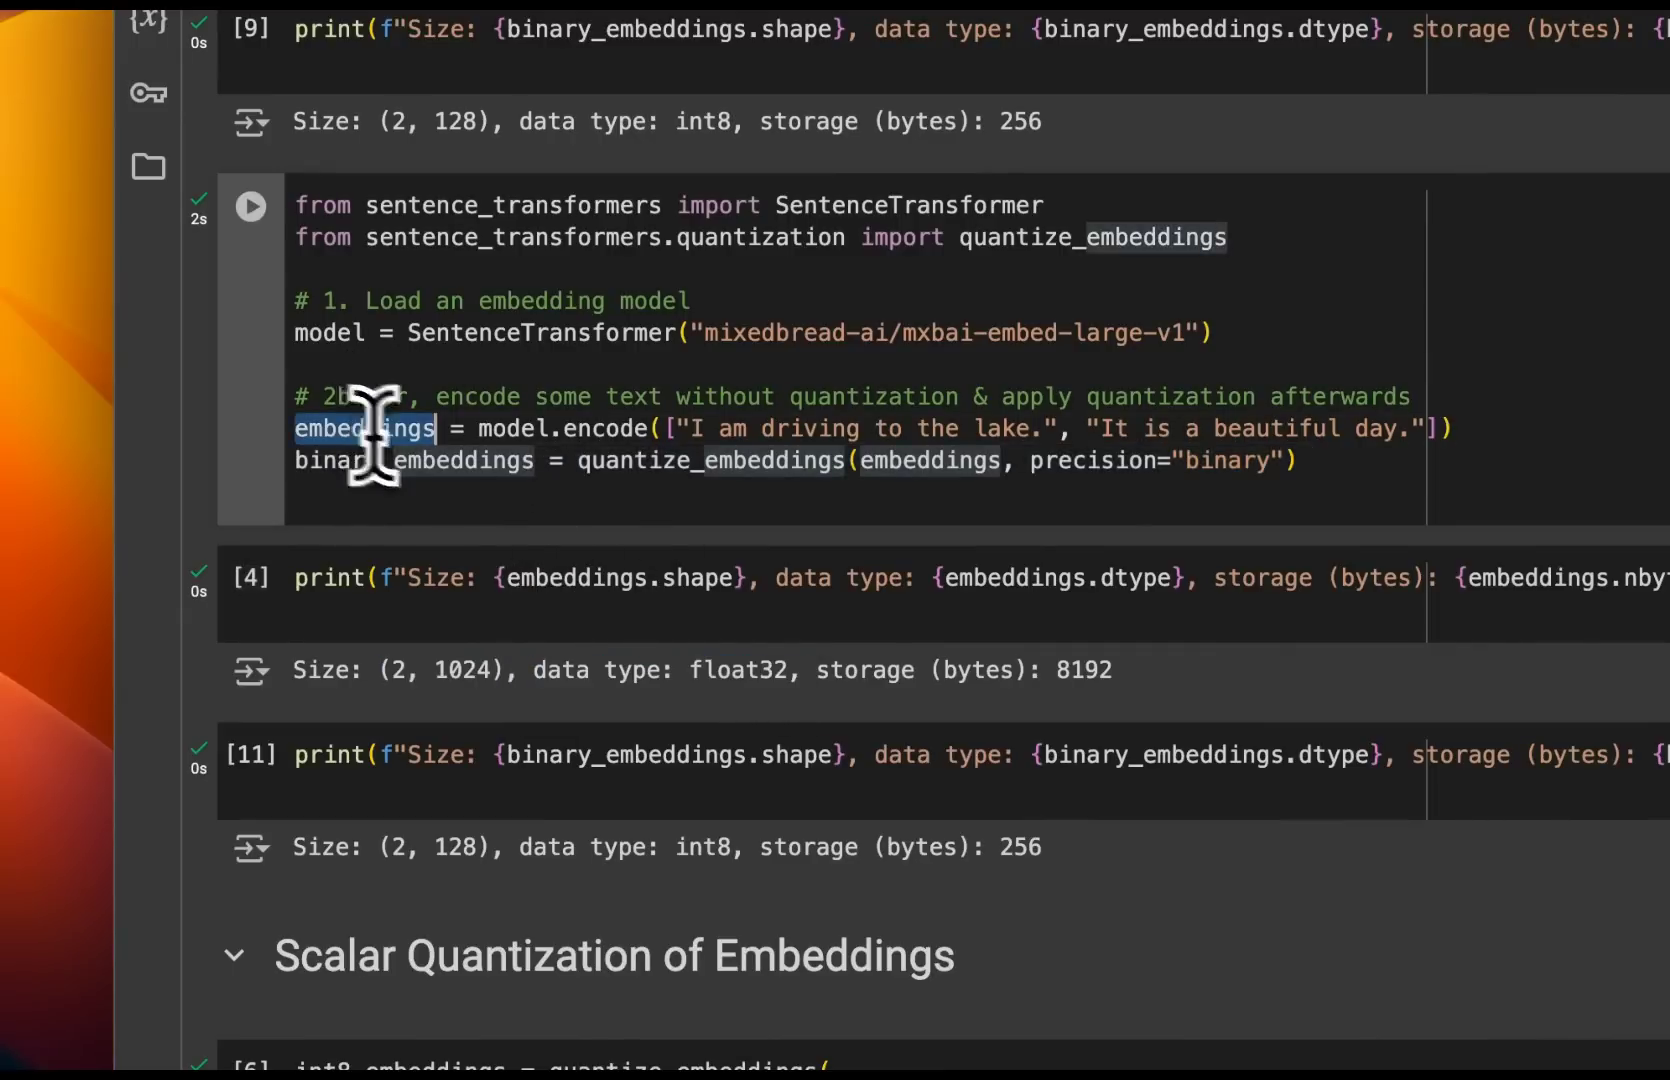
{"action": "left_click_drag", "start_coordinate": [815, 675], "coordinate": [1216, 725]}
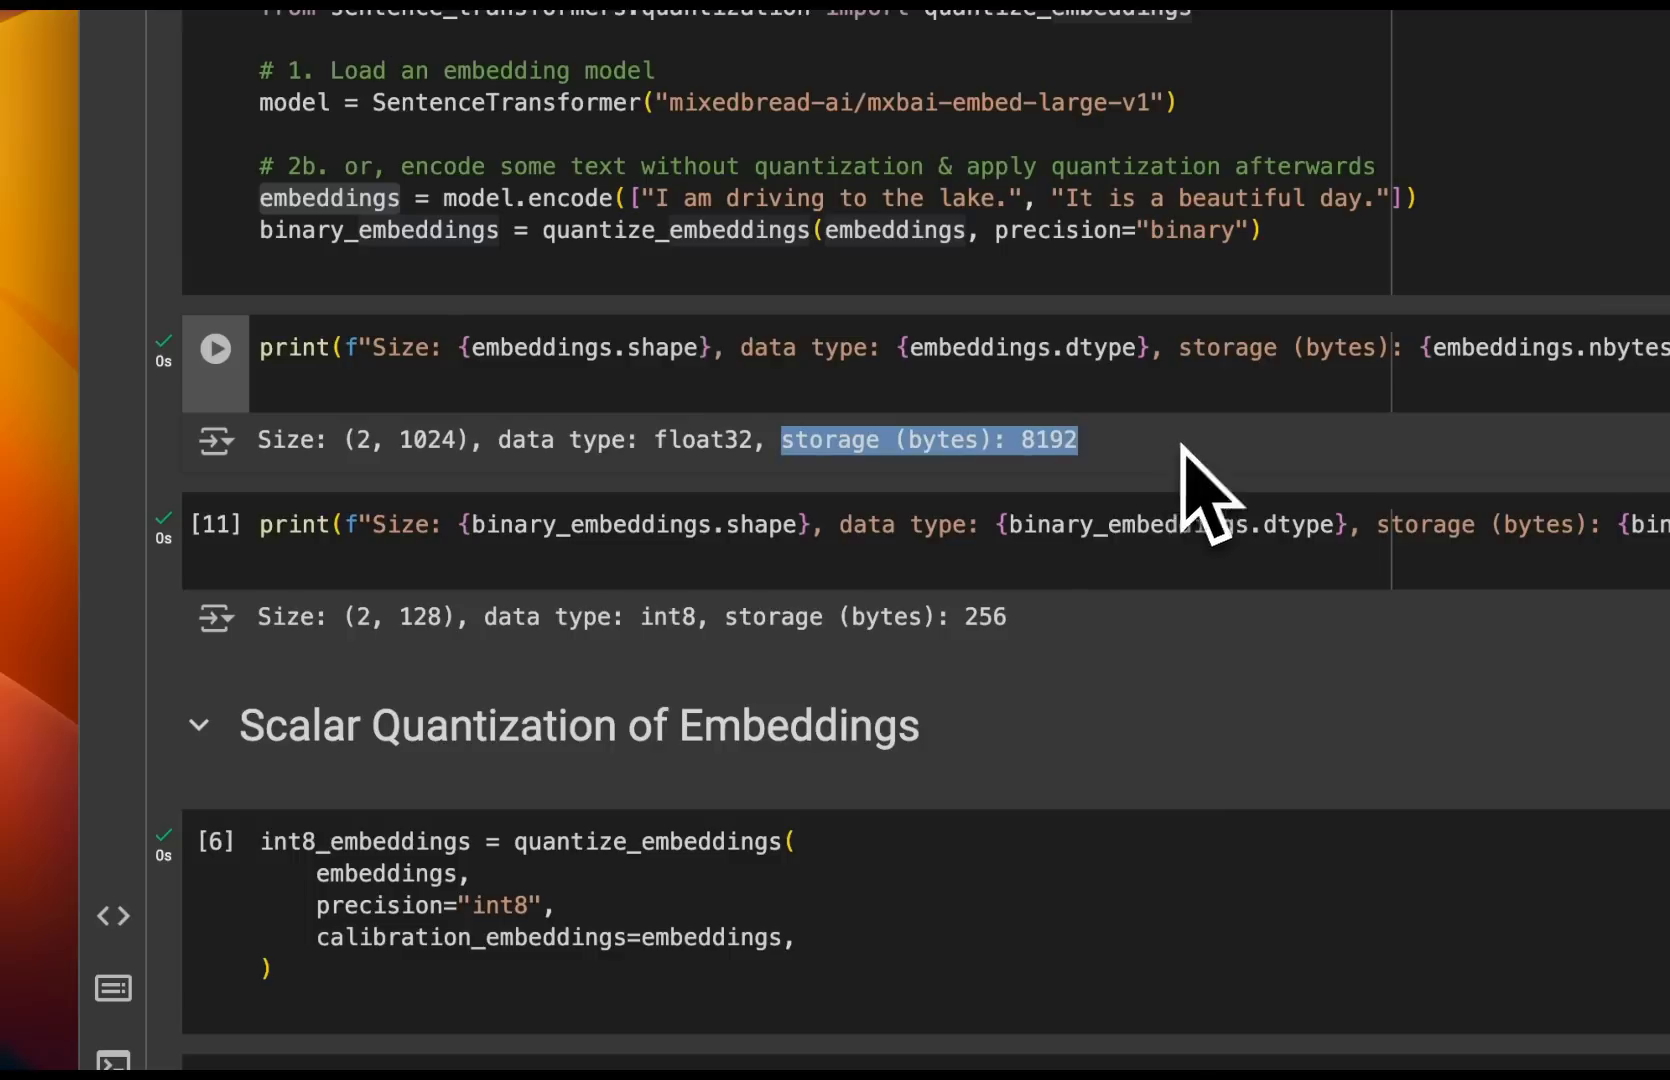
- Point out the binary embeddings' 256-byte storage and (2, 128) shape
{"action": "left_click", "coordinate": [619, 545]}
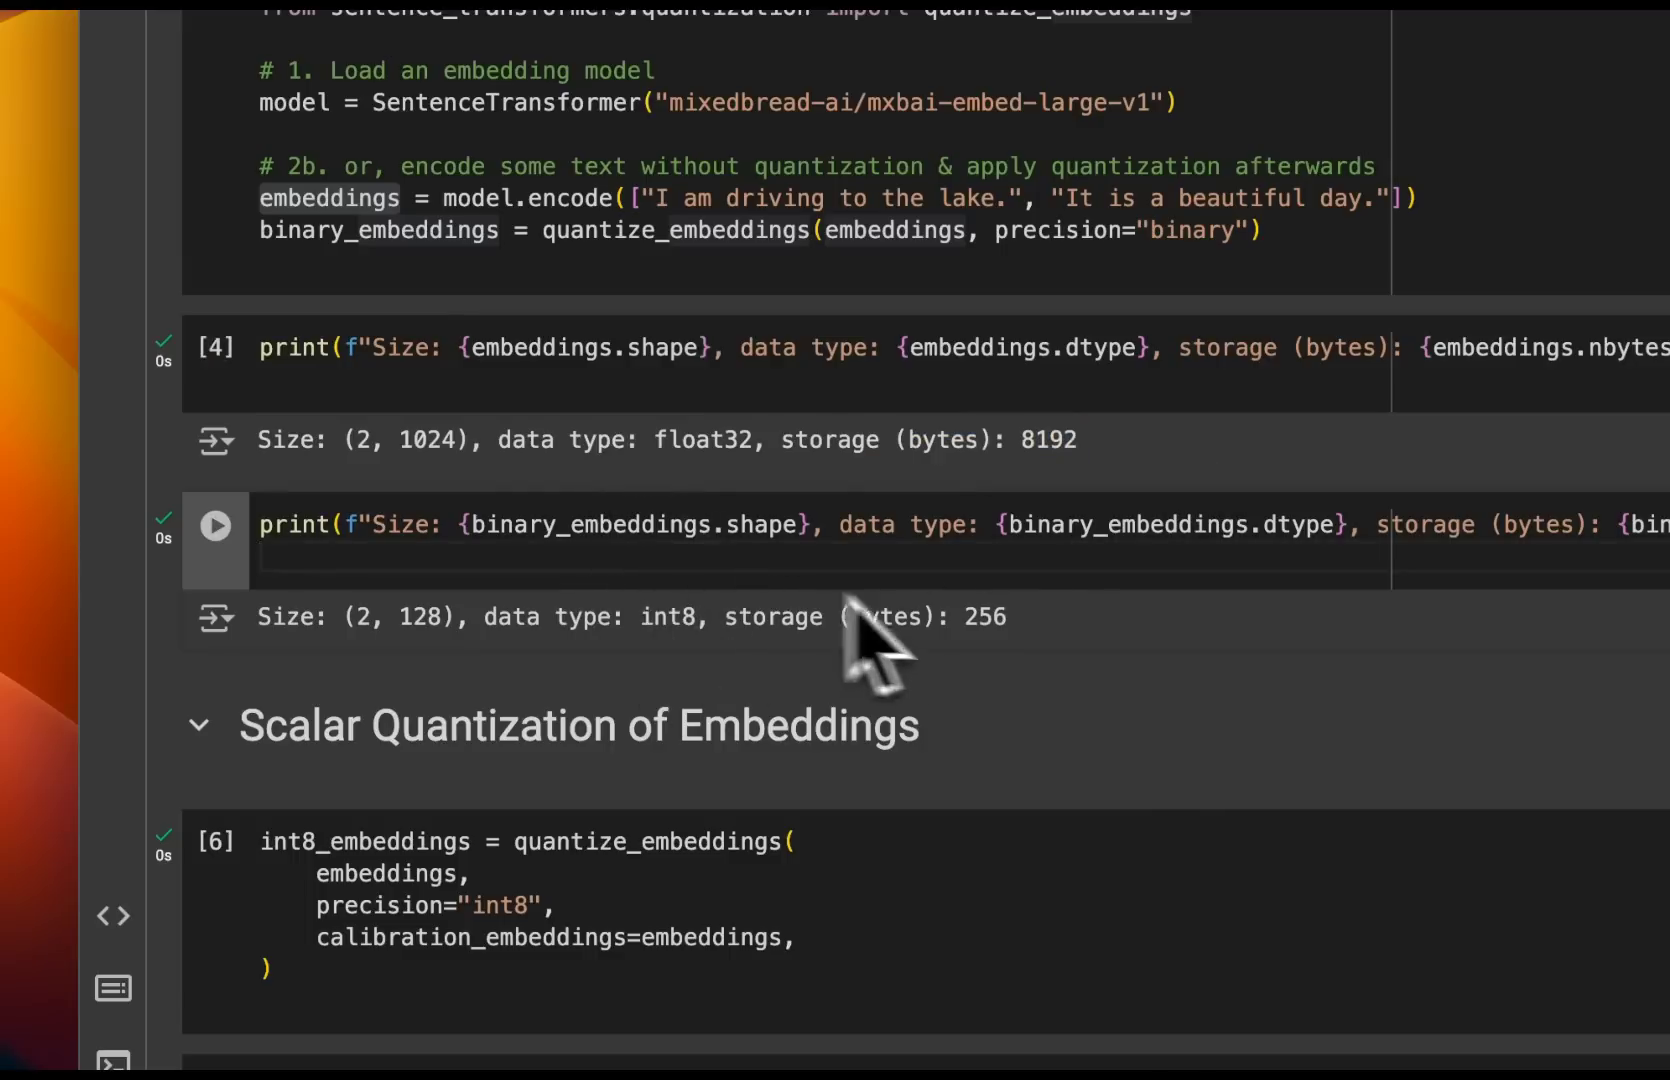
{"action": "left_click_drag", "start_coordinate": [1006, 618], "coordinate": [733, 625]}
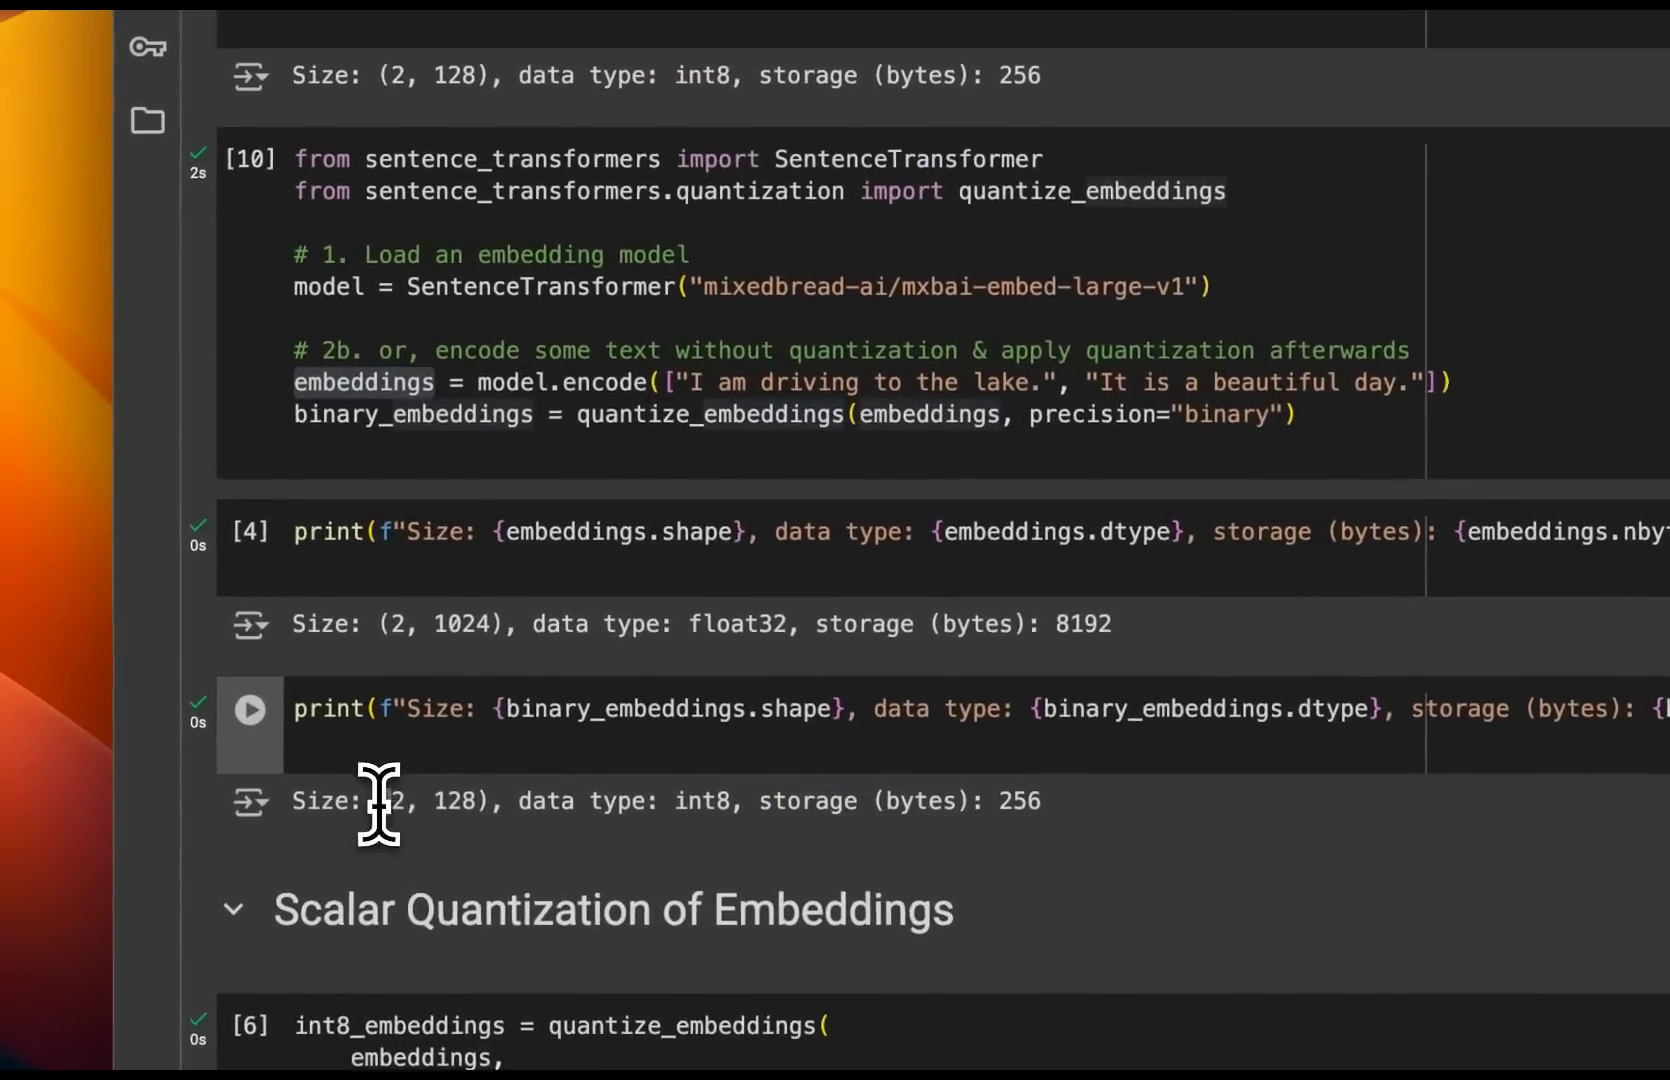
{"action": "left_click_drag", "start_coordinate": [341, 614], "coordinate": [438, 617]}
{"action": "left_click_drag", "start_coordinate": [474, 803], "coordinate": [490, 804]}
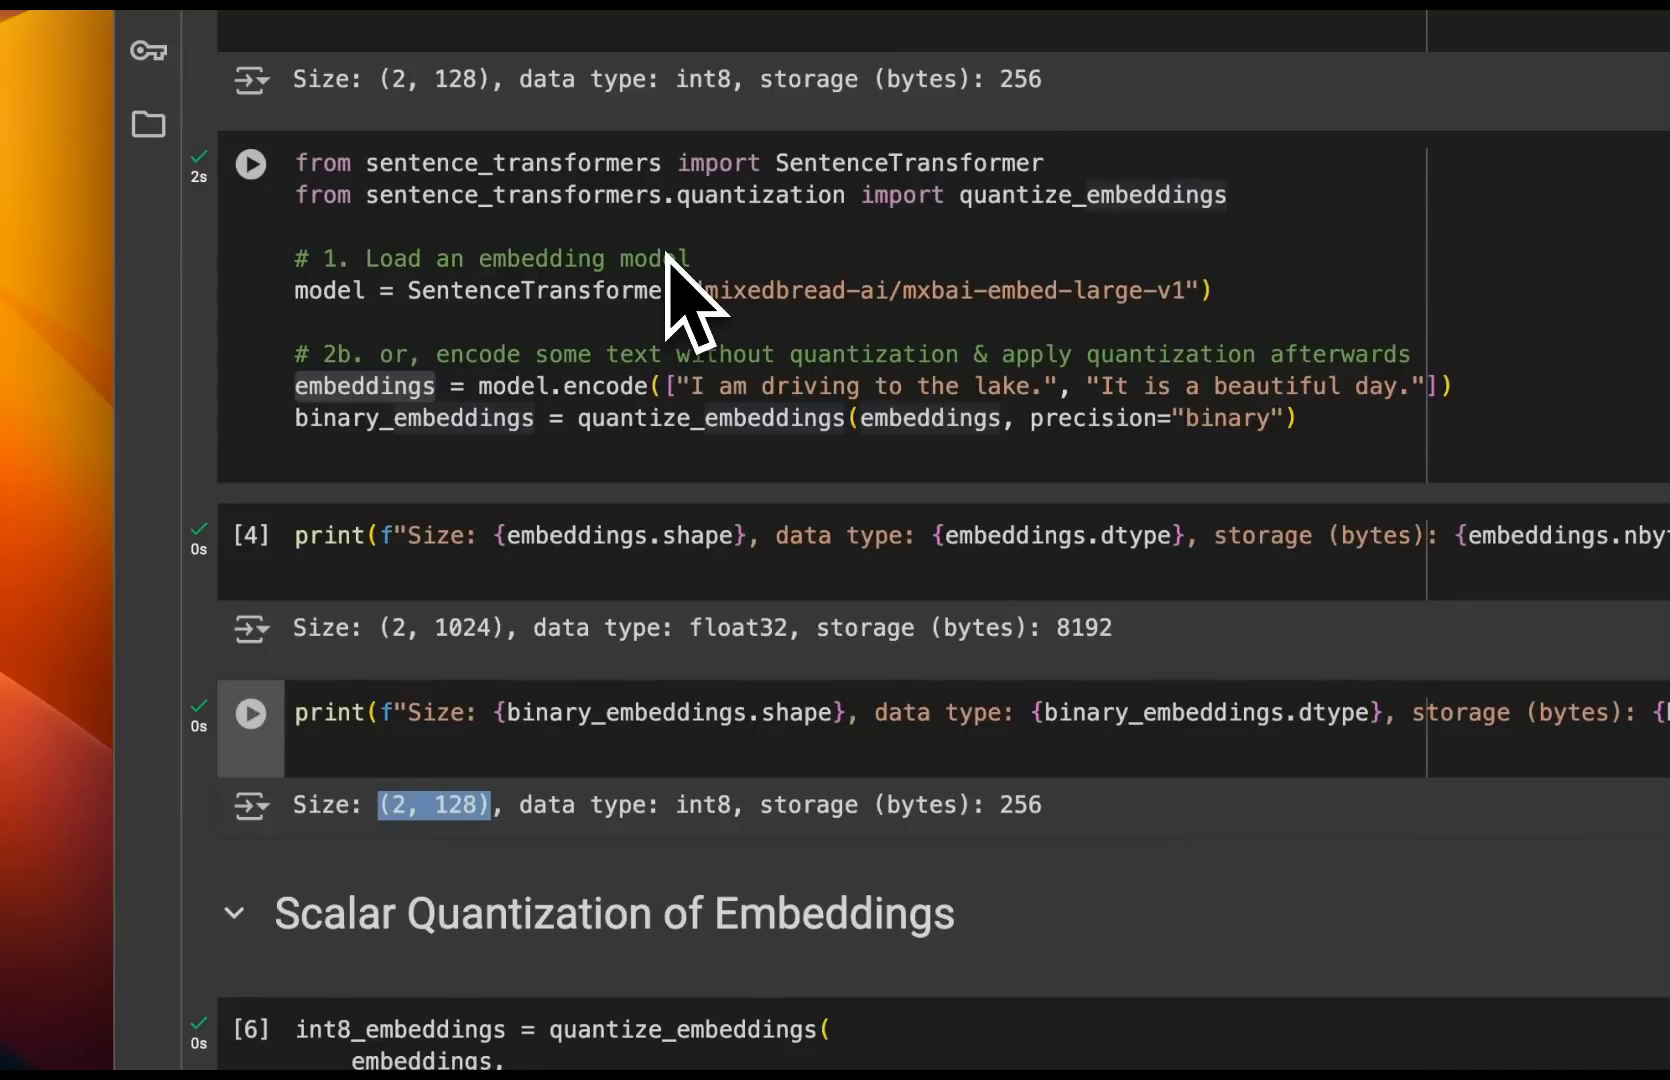
- Highlight the 128 dimensions and int8 dtype in the binary output, then scroll to Scalar Quantization
{"action": "scroll", "coordinate": [484, 838], "scroll_direction": "down", "scroll_amount": 2}
{"action": "triple_click", "coordinate": [466, 727]}
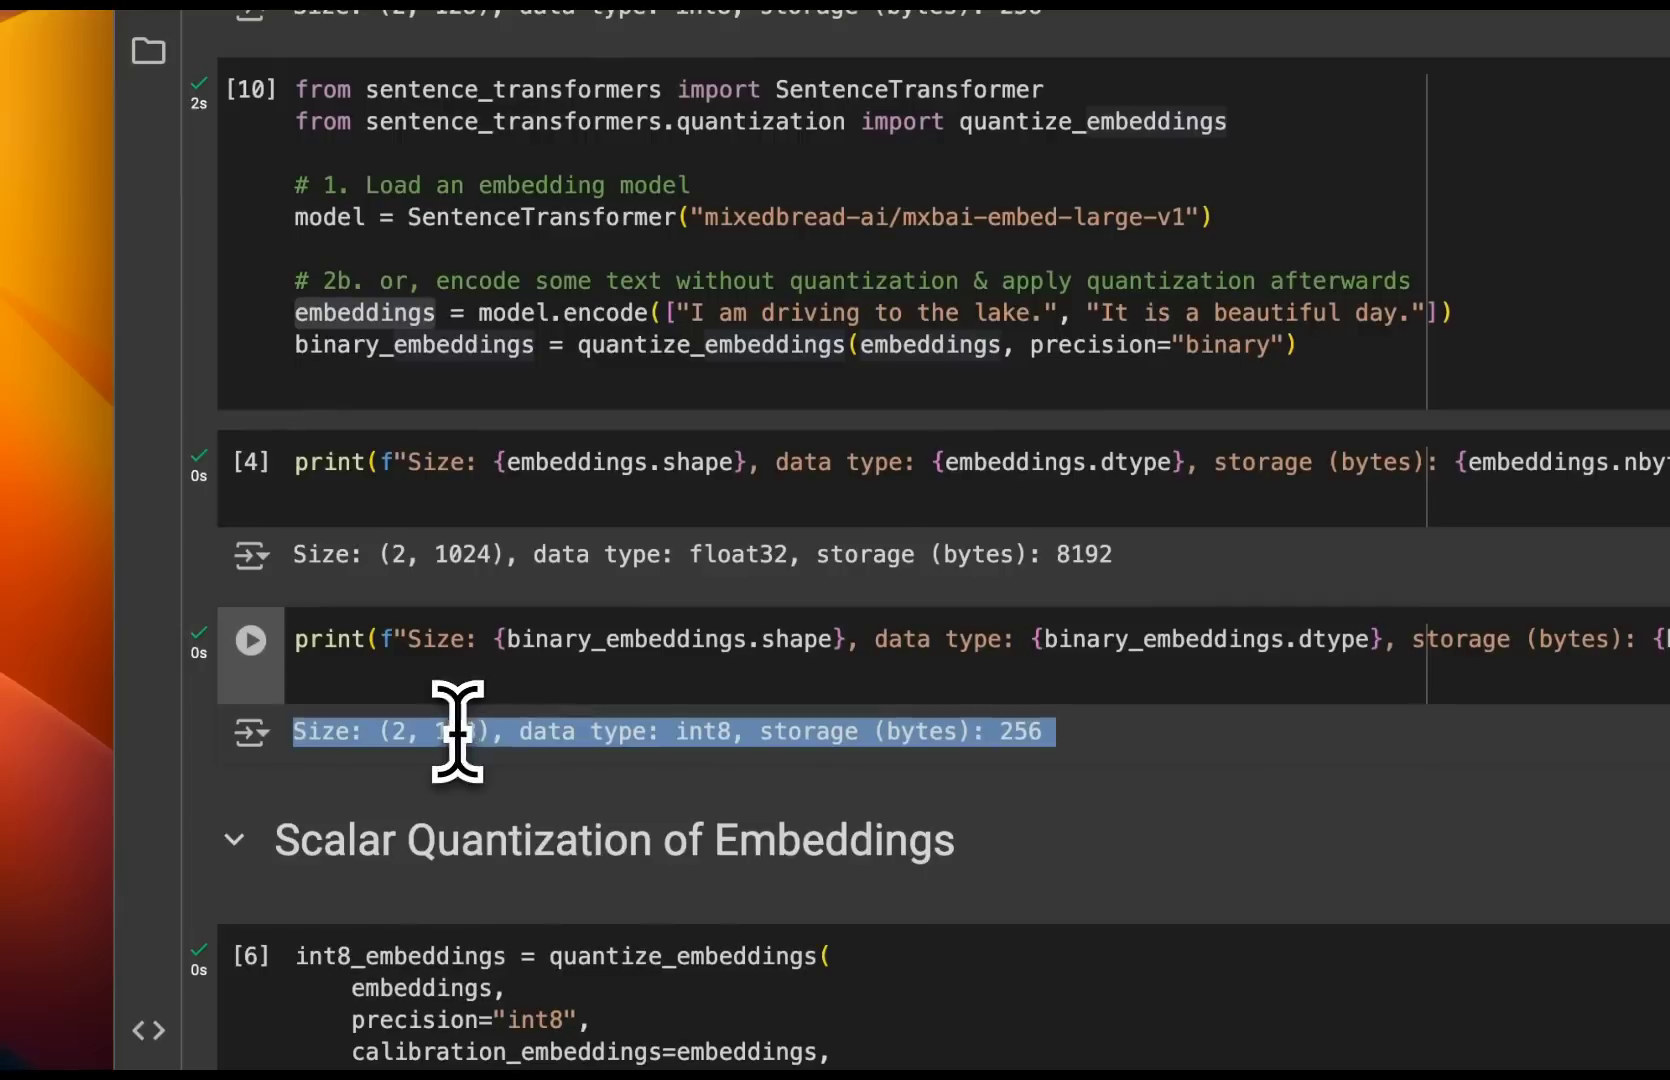
{"action": "left_click", "coordinate": [462, 730]}
{"action": "double_click", "coordinate": [462, 730]}
{"action": "left_click_drag", "start_coordinate": [735, 732], "coordinate": [517, 734]}
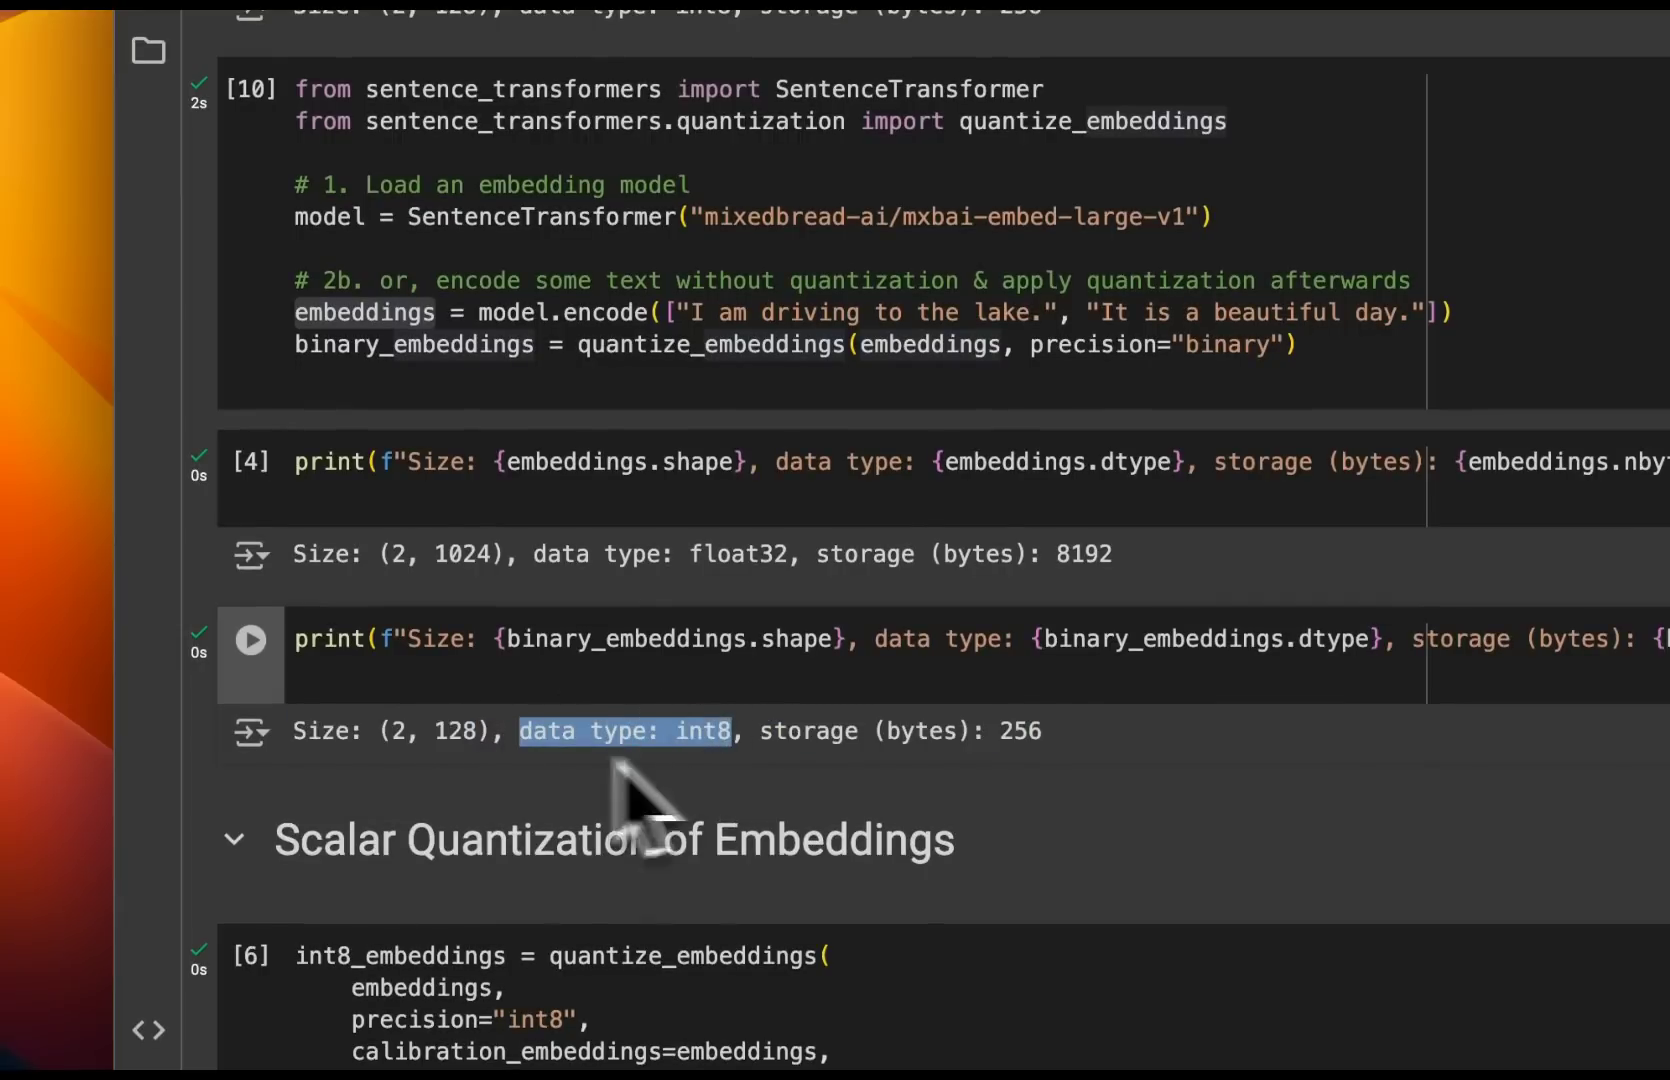
{"action": "triple_click", "coordinate": [705, 735]}
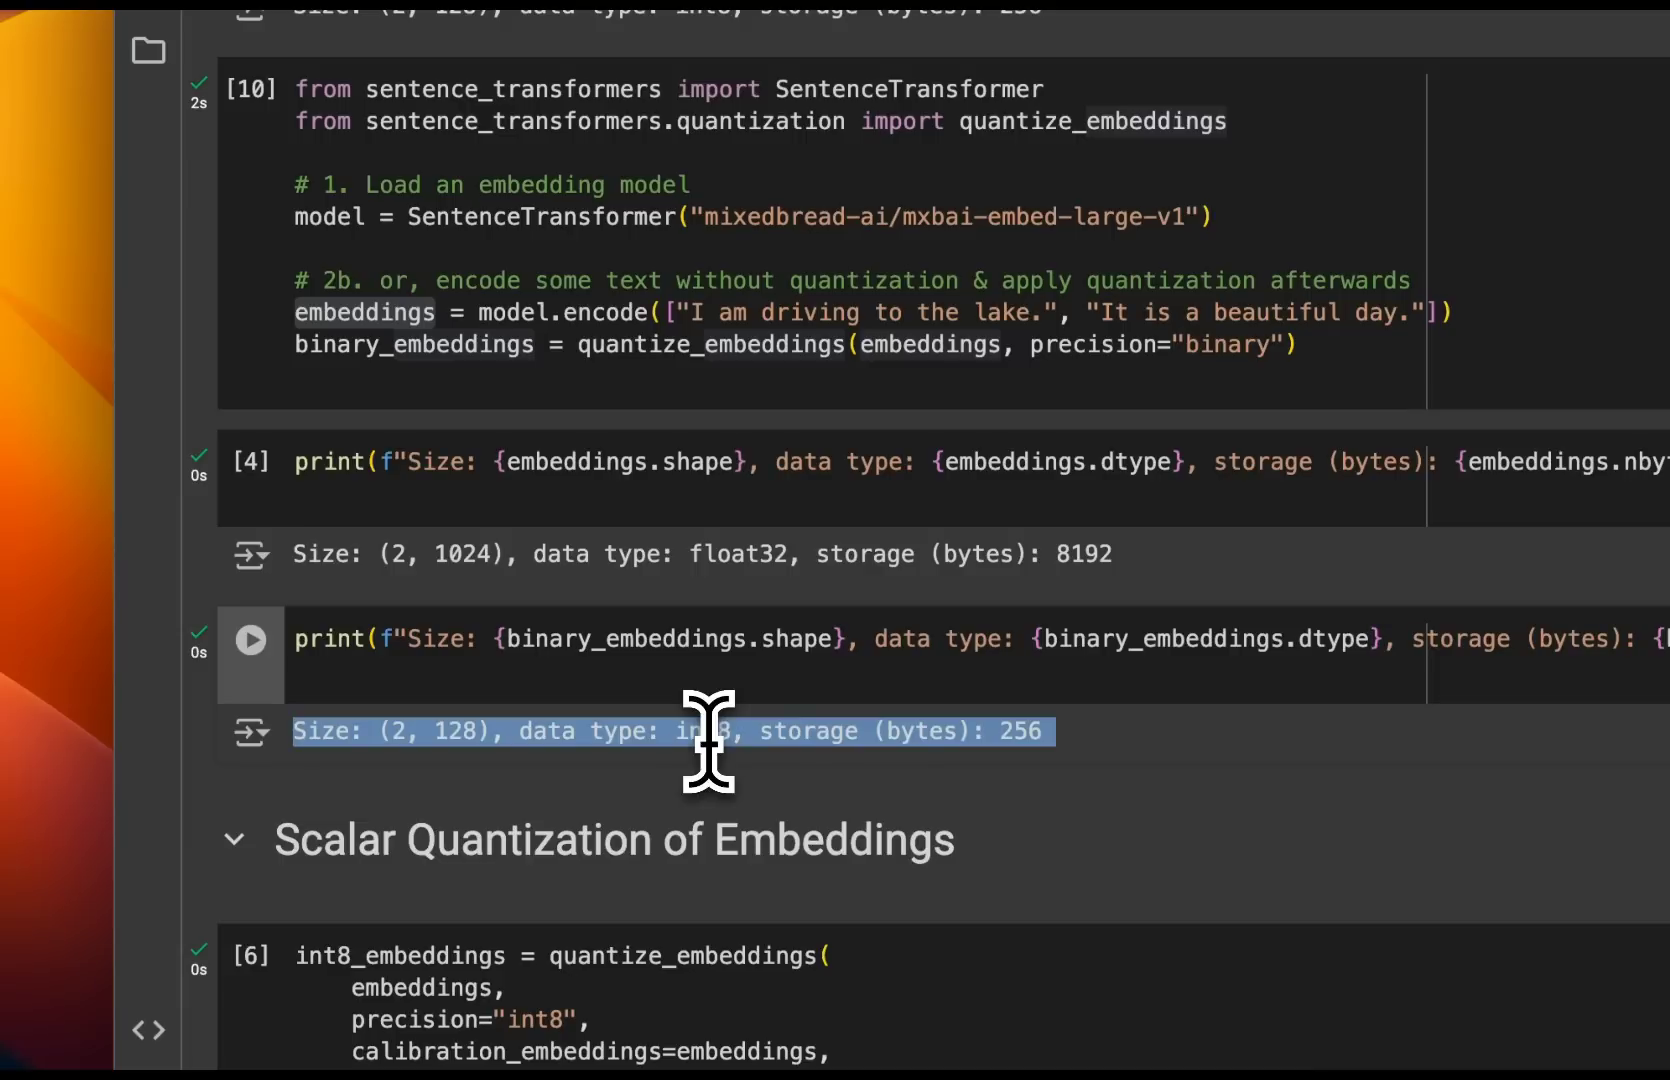
{"action": "double_click", "coordinate": [455, 733]}
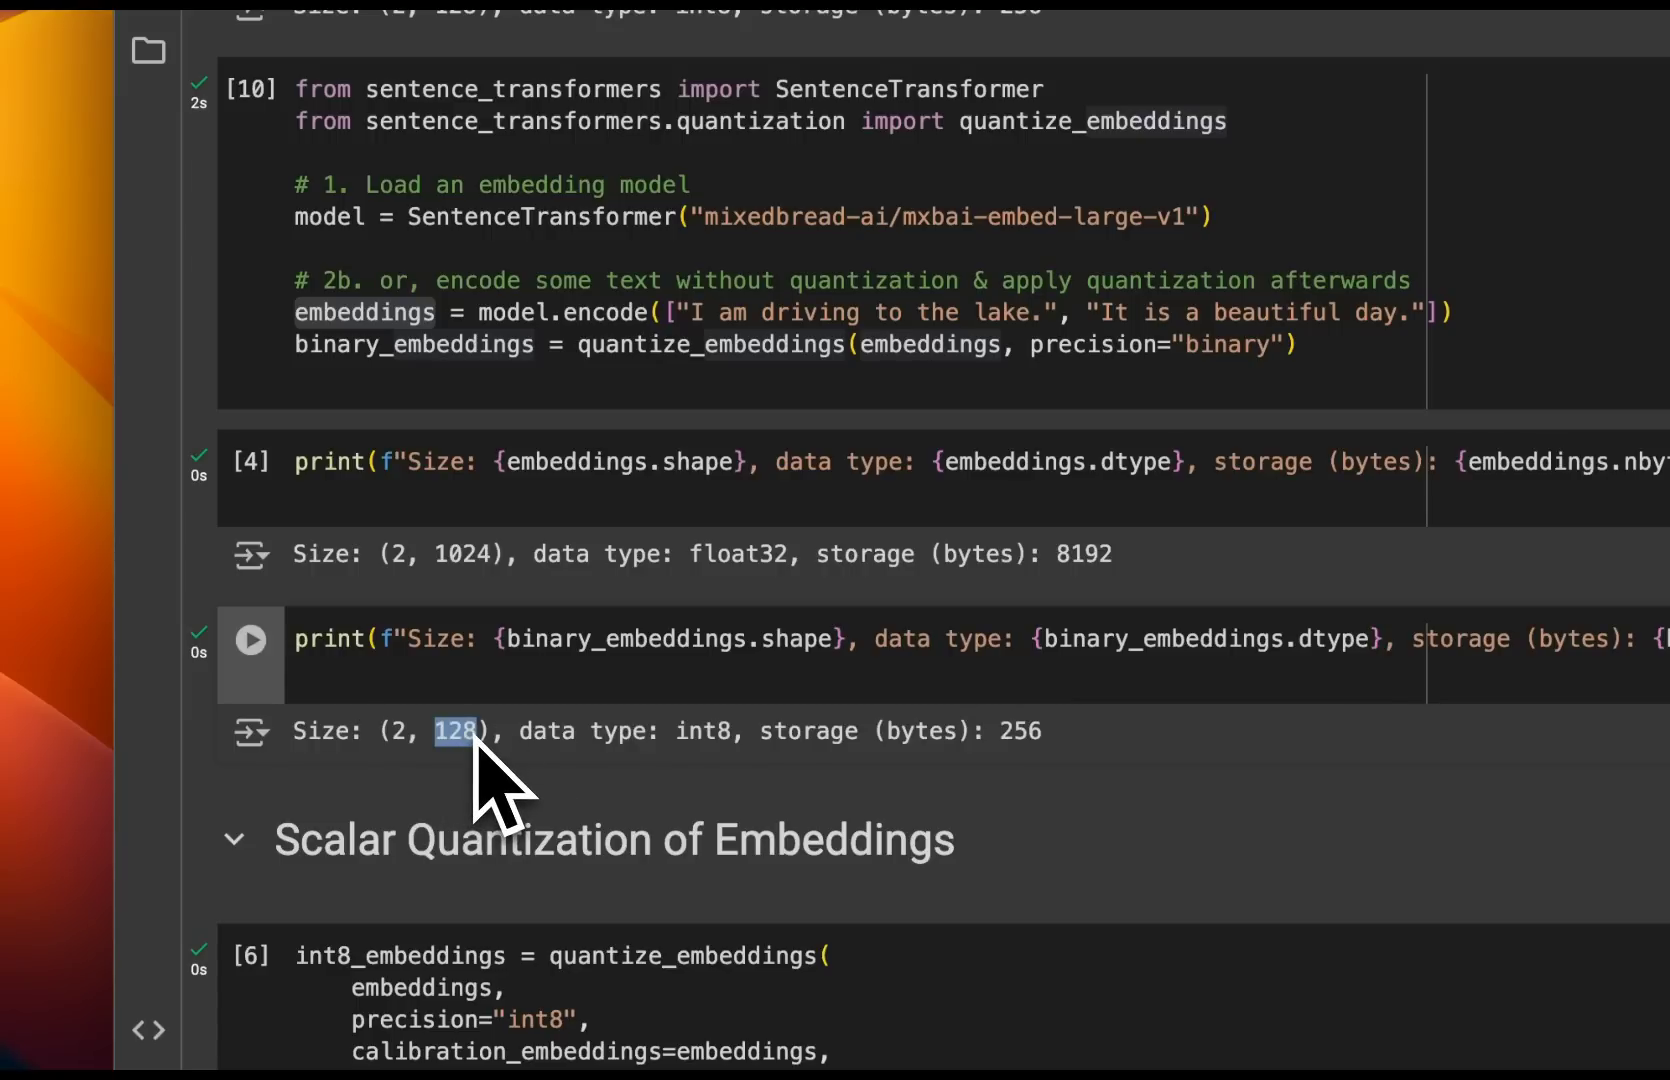
{"action": "scroll", "coordinate": [475, 737], "scroll_direction": "down", "scroll_amount": 8}
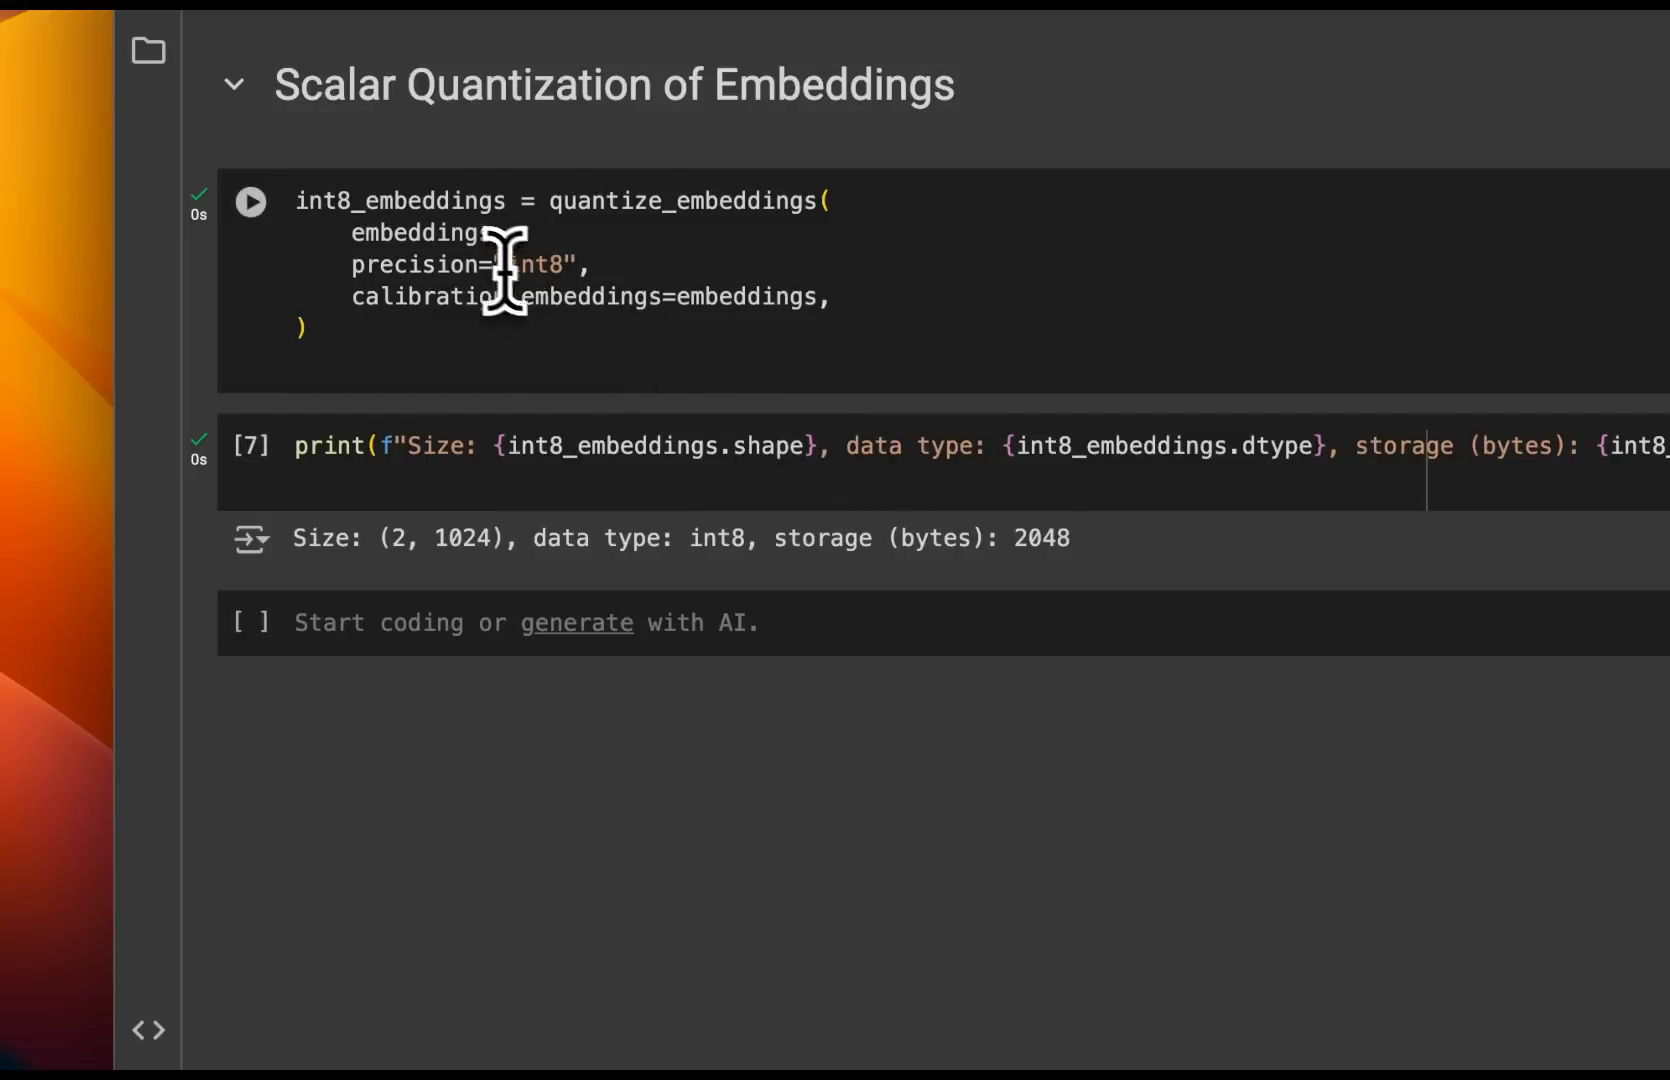
{"action": "left_click_drag", "start_coordinate": [493, 265], "coordinate": [596, 267]}
{"action": "left_click_drag", "start_coordinate": [507, 540], "coordinate": [372, 540]}
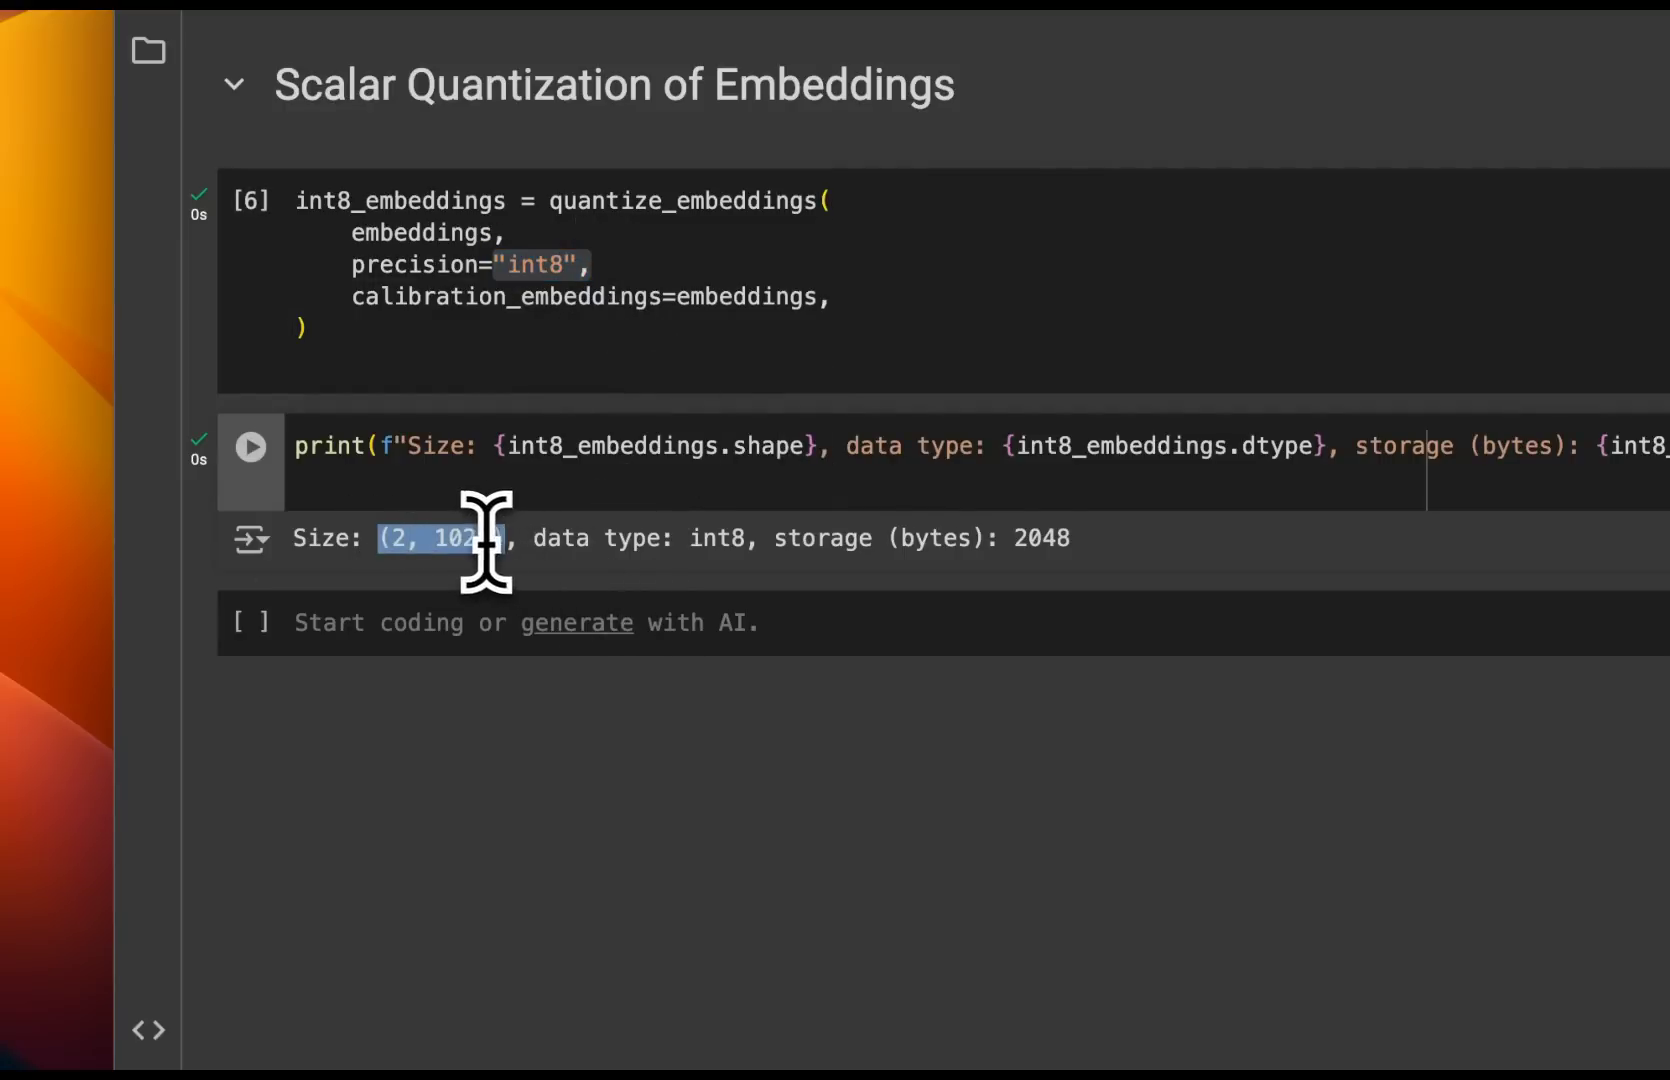
{"action": "left_click_drag", "start_coordinate": [758, 540], "coordinate": [677, 539]}
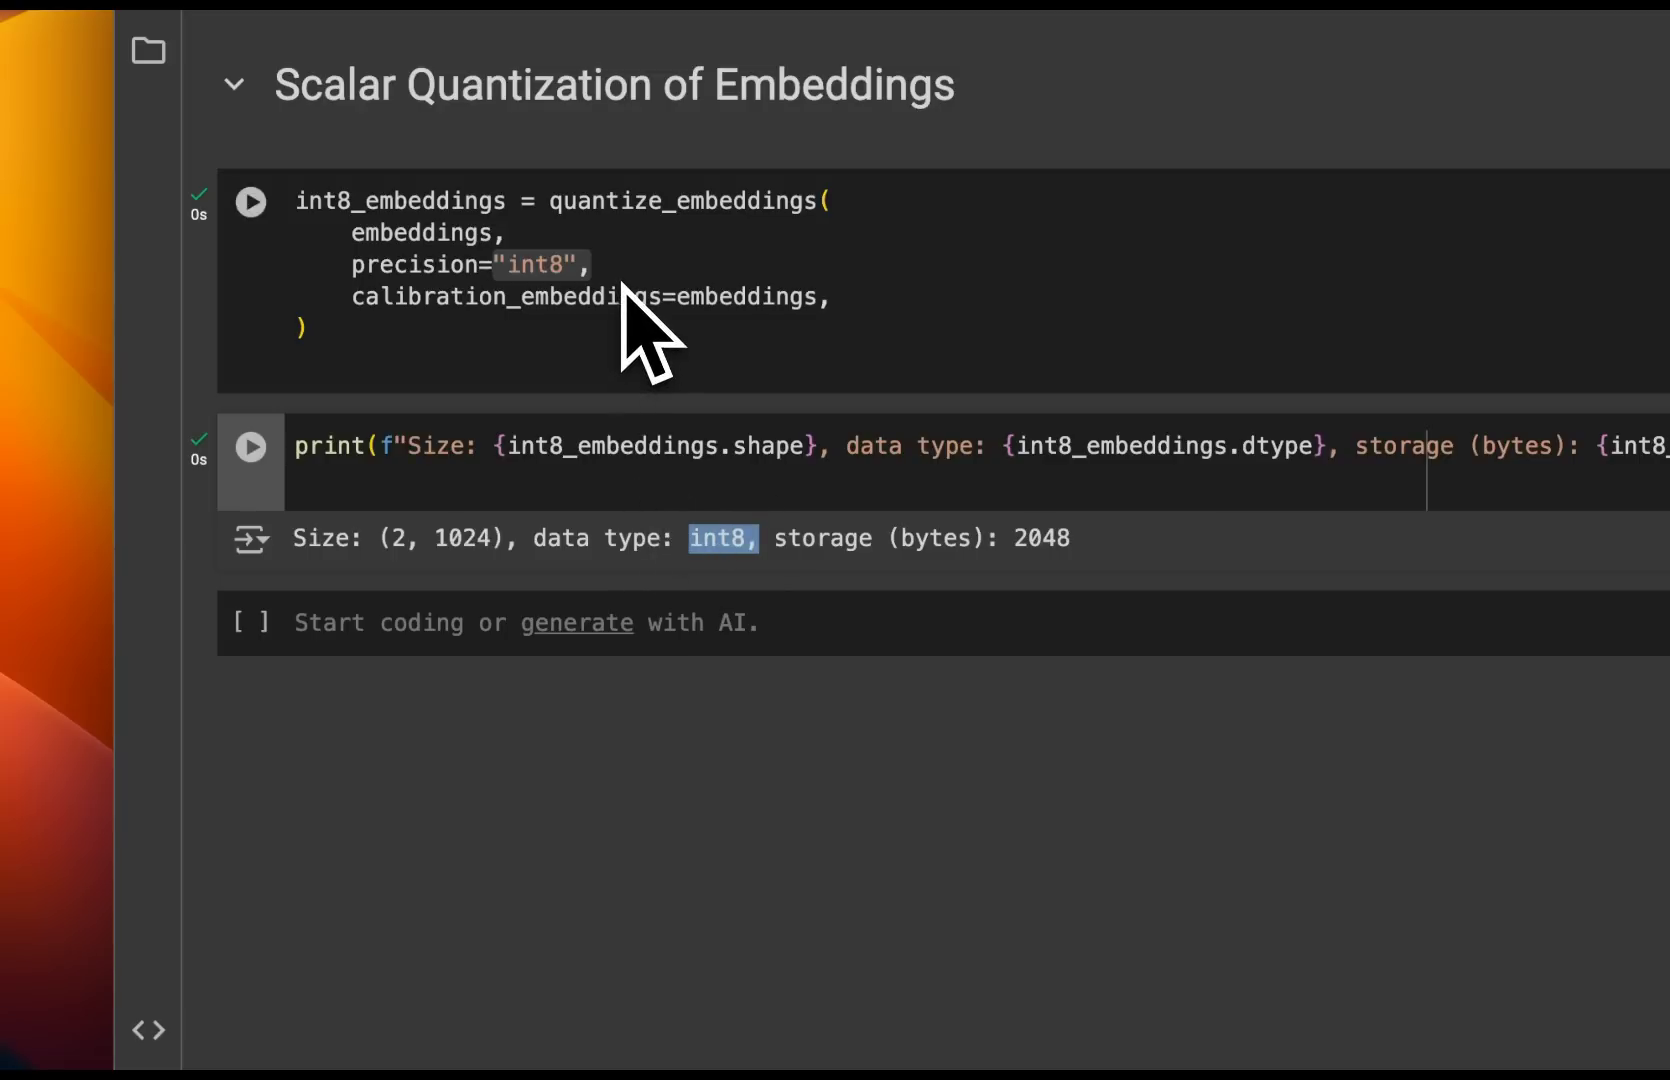
{"action": "left_click_drag", "start_coordinate": [1108, 543], "coordinate": [769, 543]}
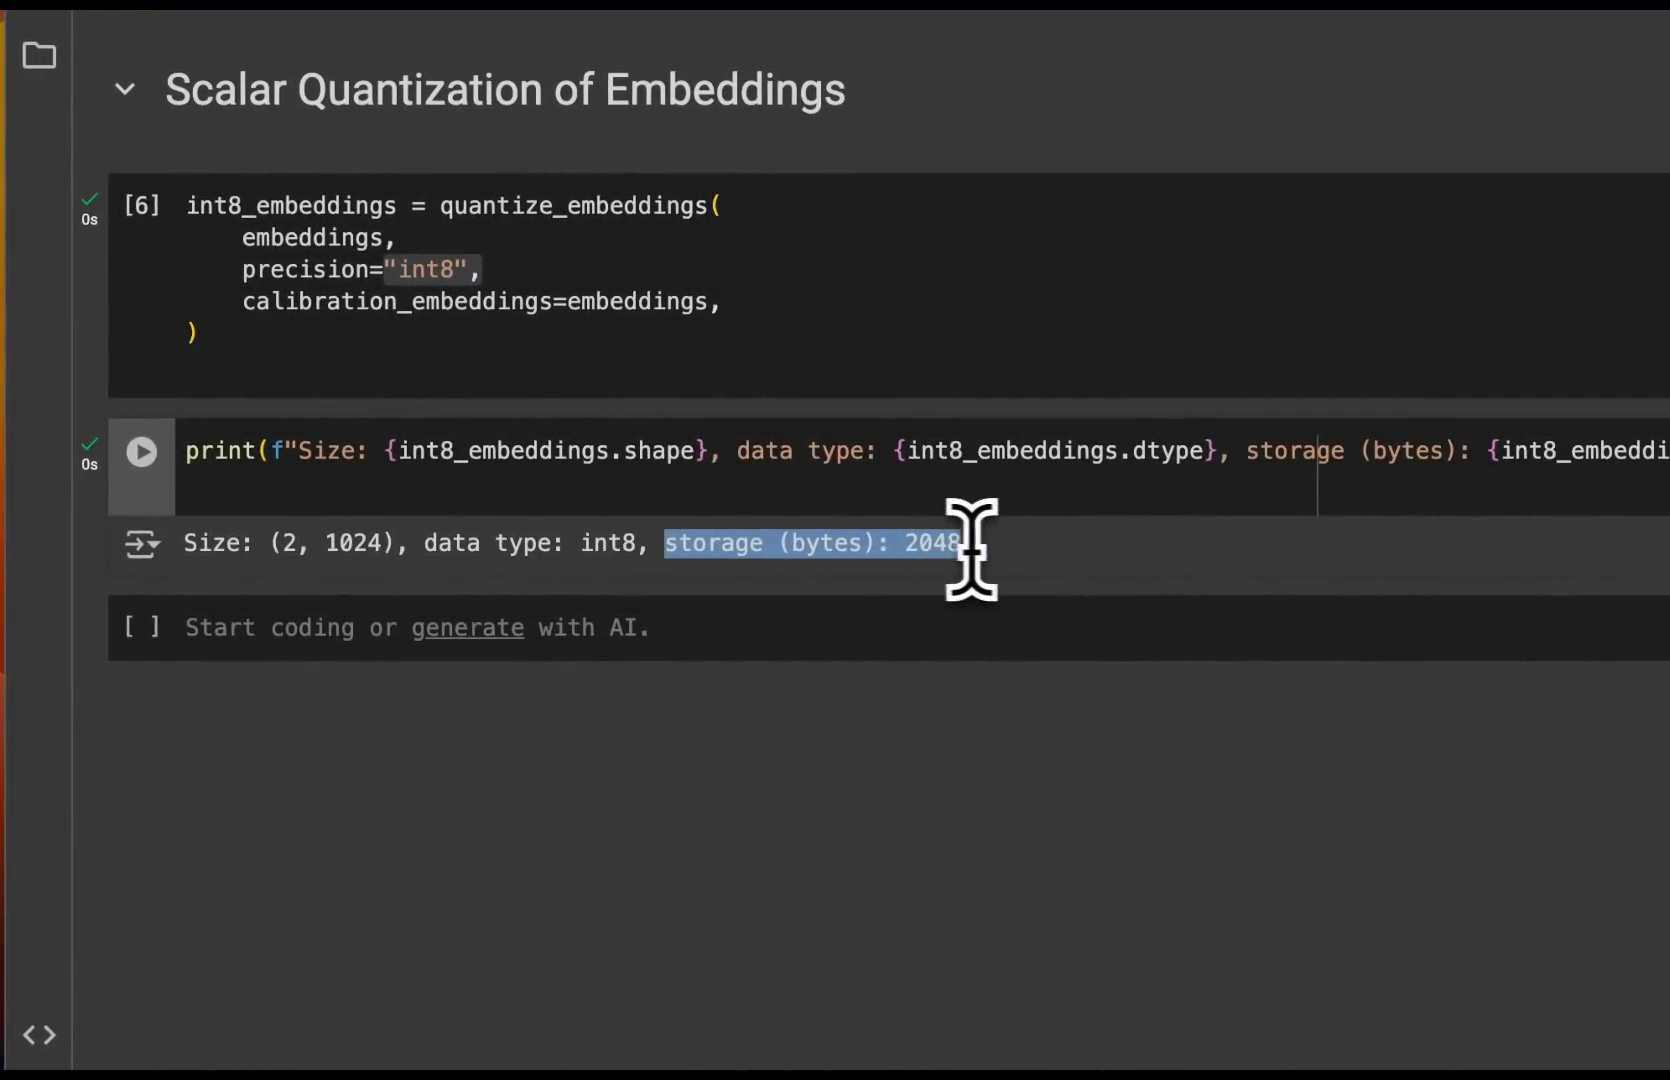